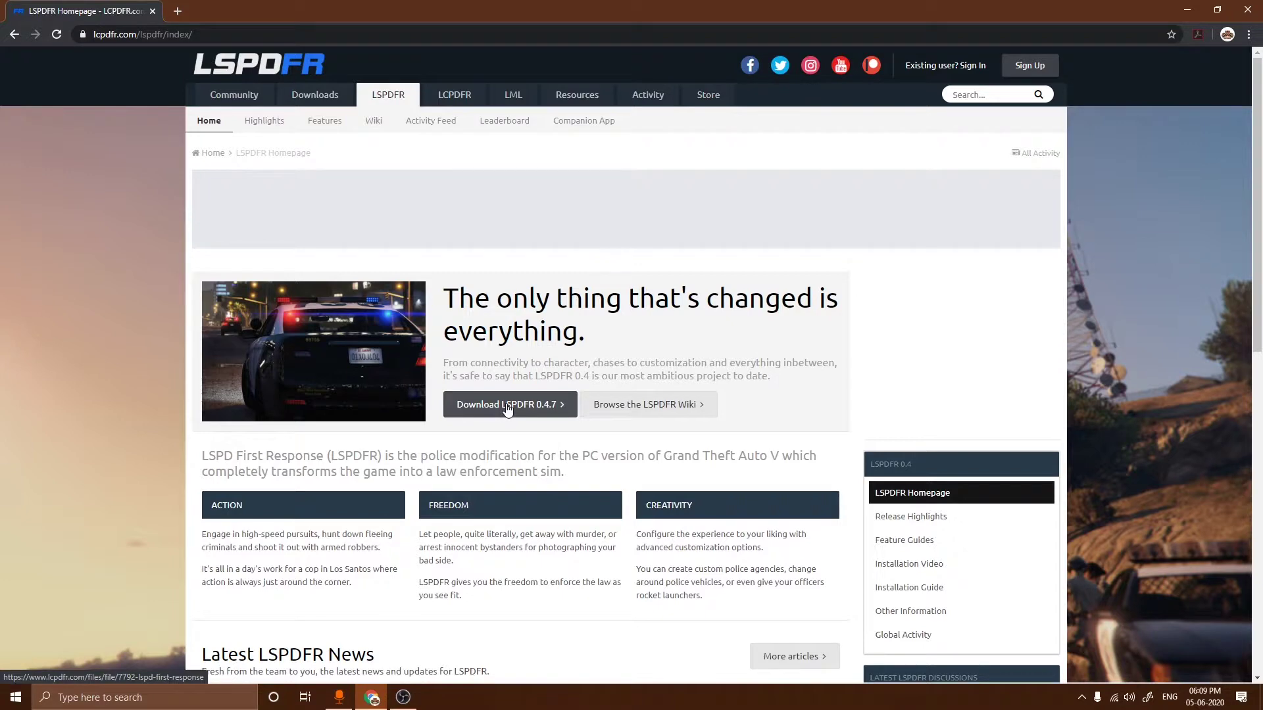
- Open the LSPDFR 0.4.7 download page from the homepage and find its file download options
left_click(507, 406)
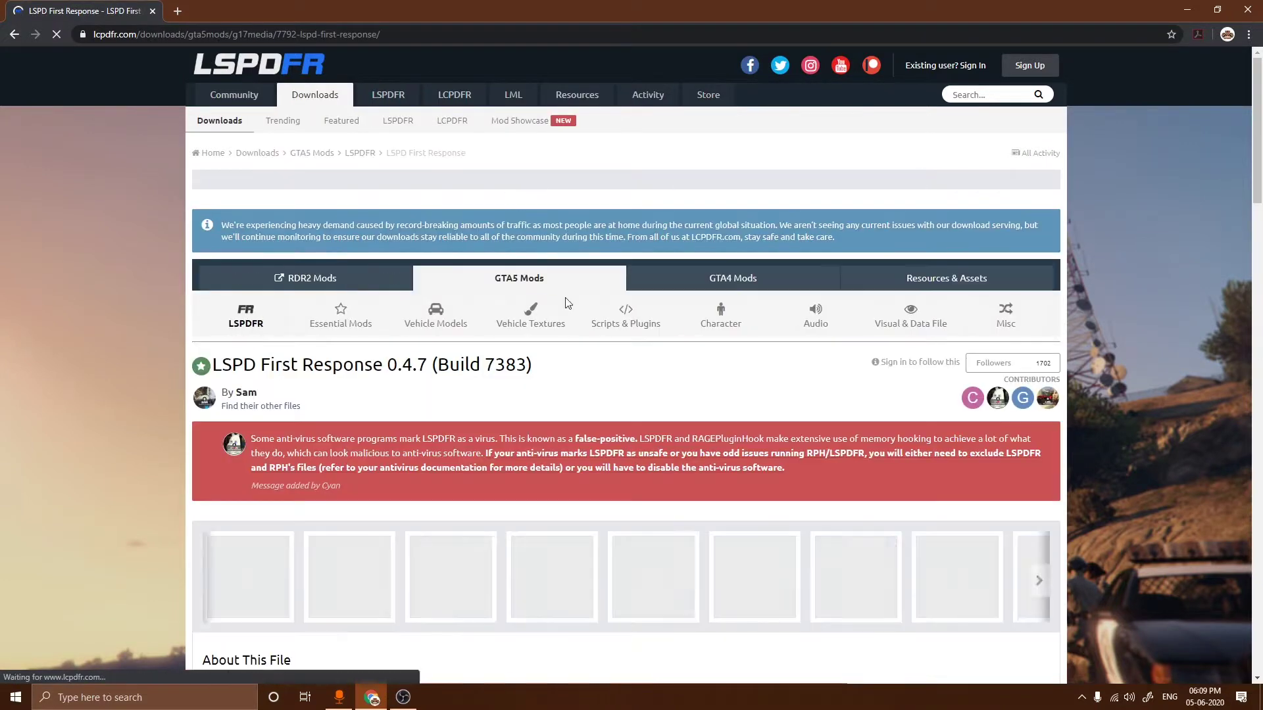
scroll(585, 431, "down", 4)
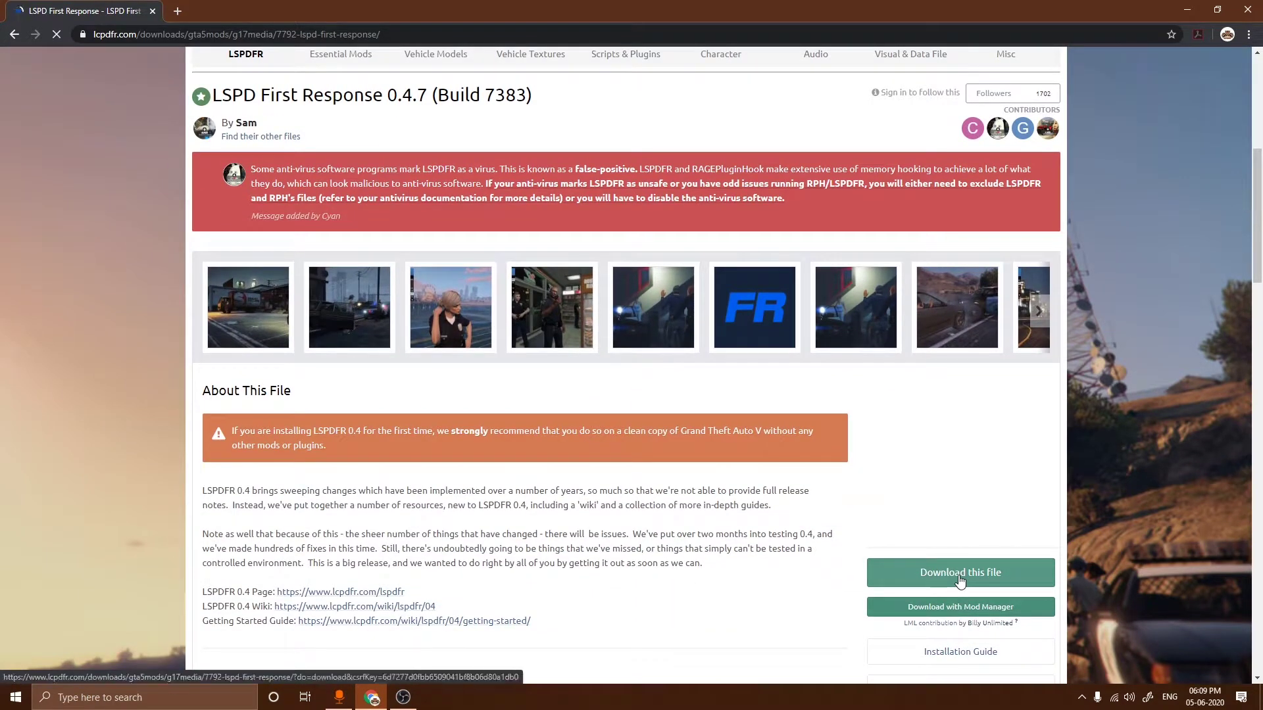
scroll(883, 503, "down", 2)
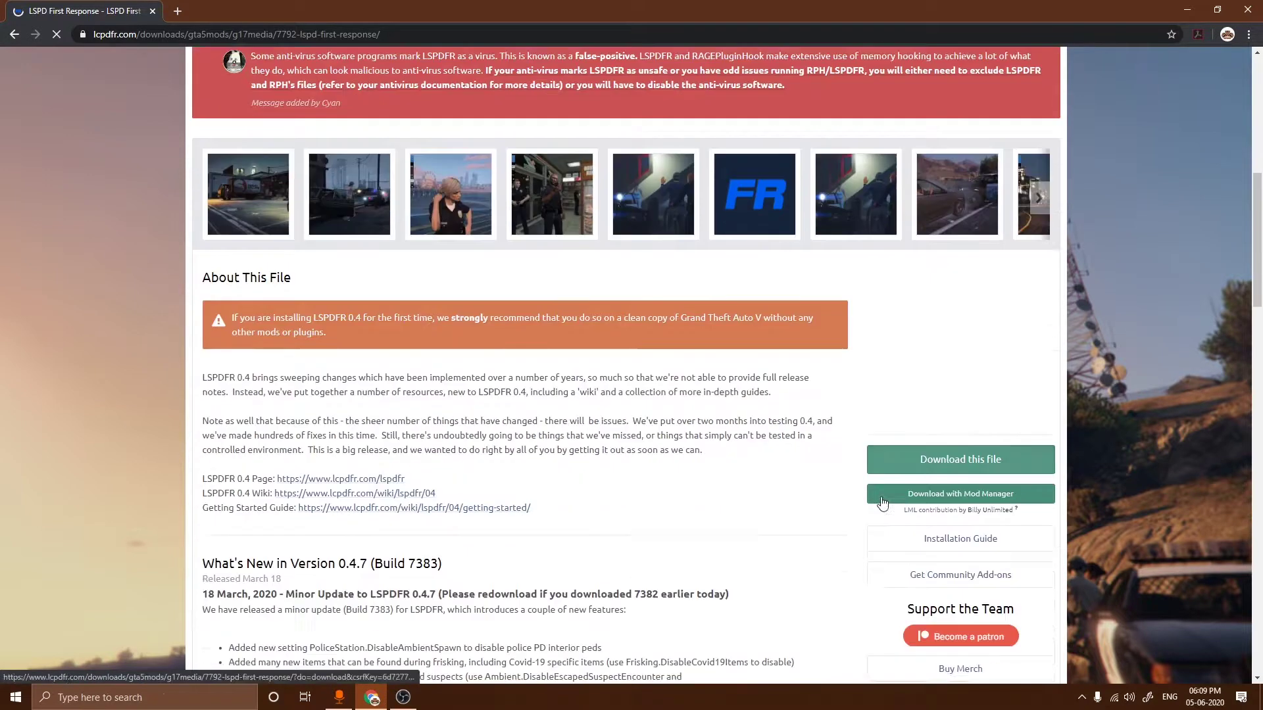
scroll(882, 503, "down", 1)
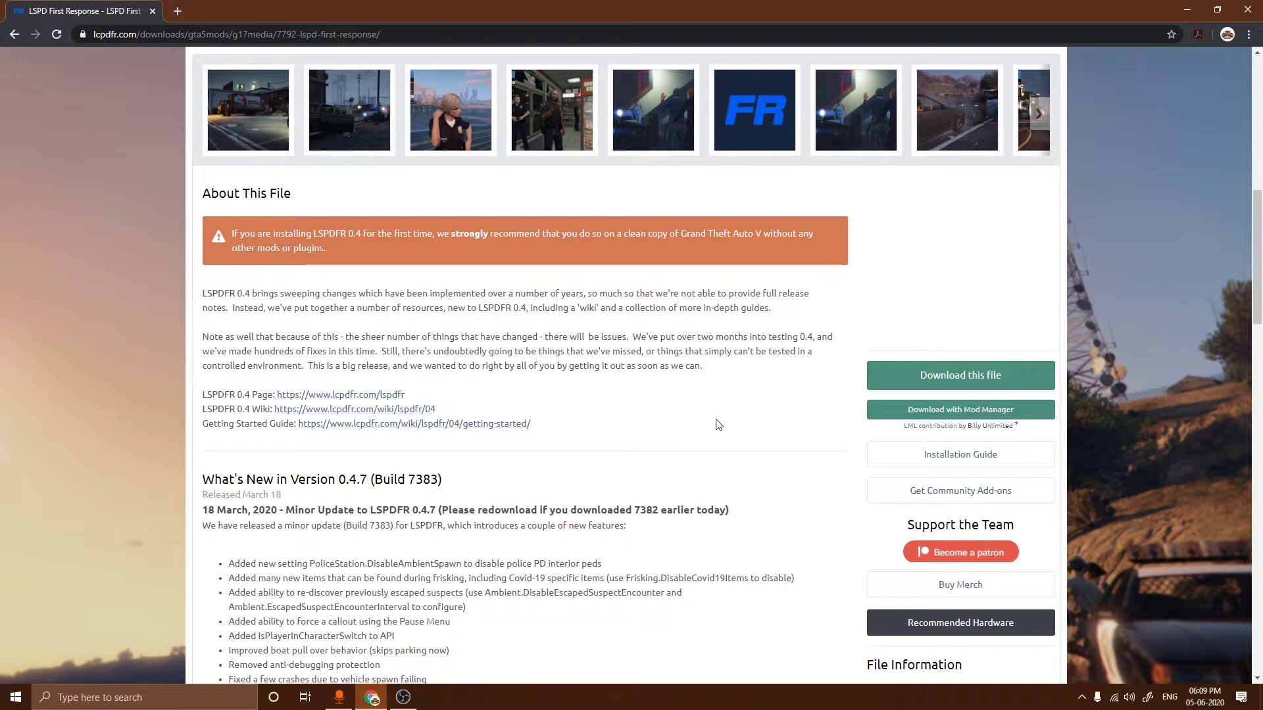
- Agree to the LSPDFR license terms to view the downloadable files, then close the file list and the browser
left_click(970, 365)
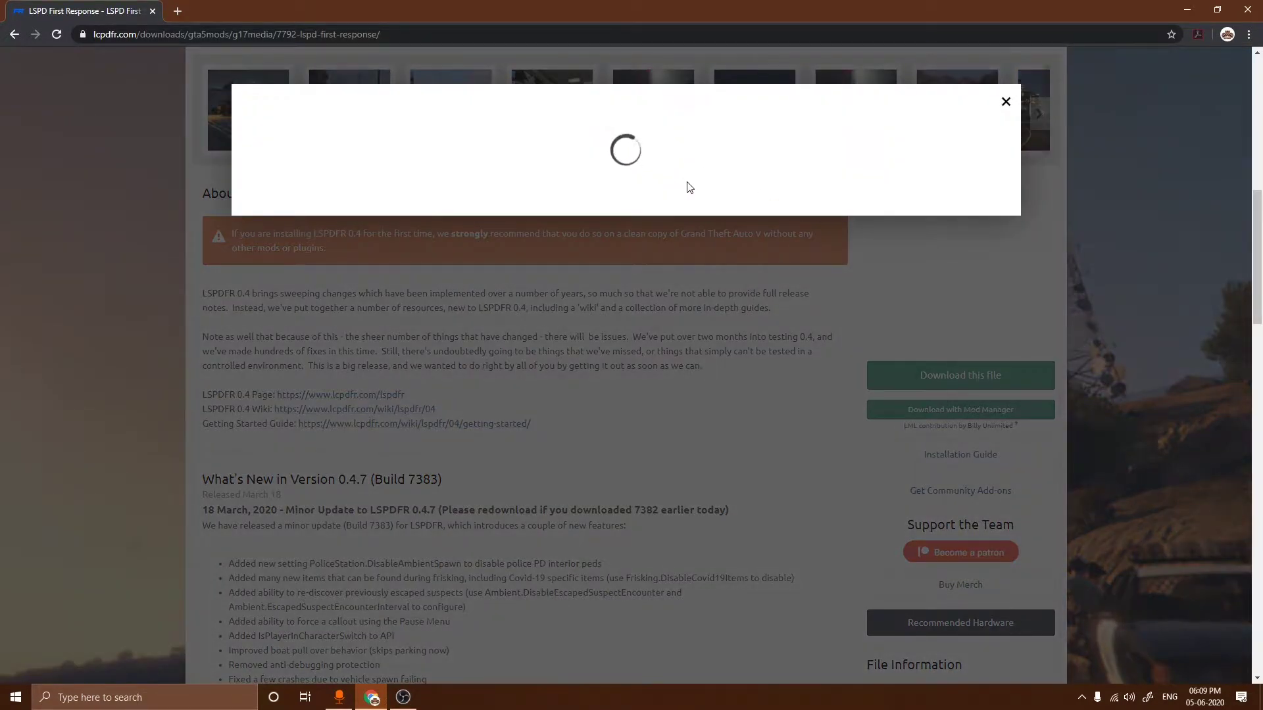
scroll(670, 192, "down", 20)
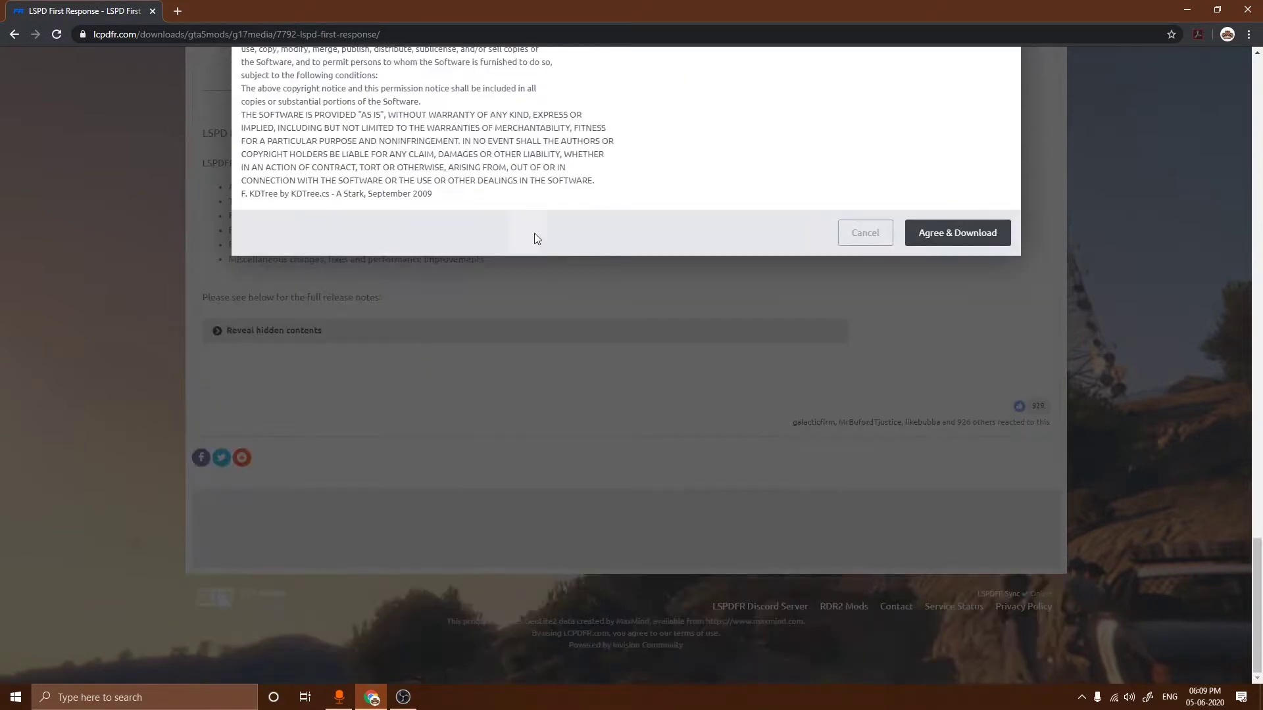
left_click(921, 232)
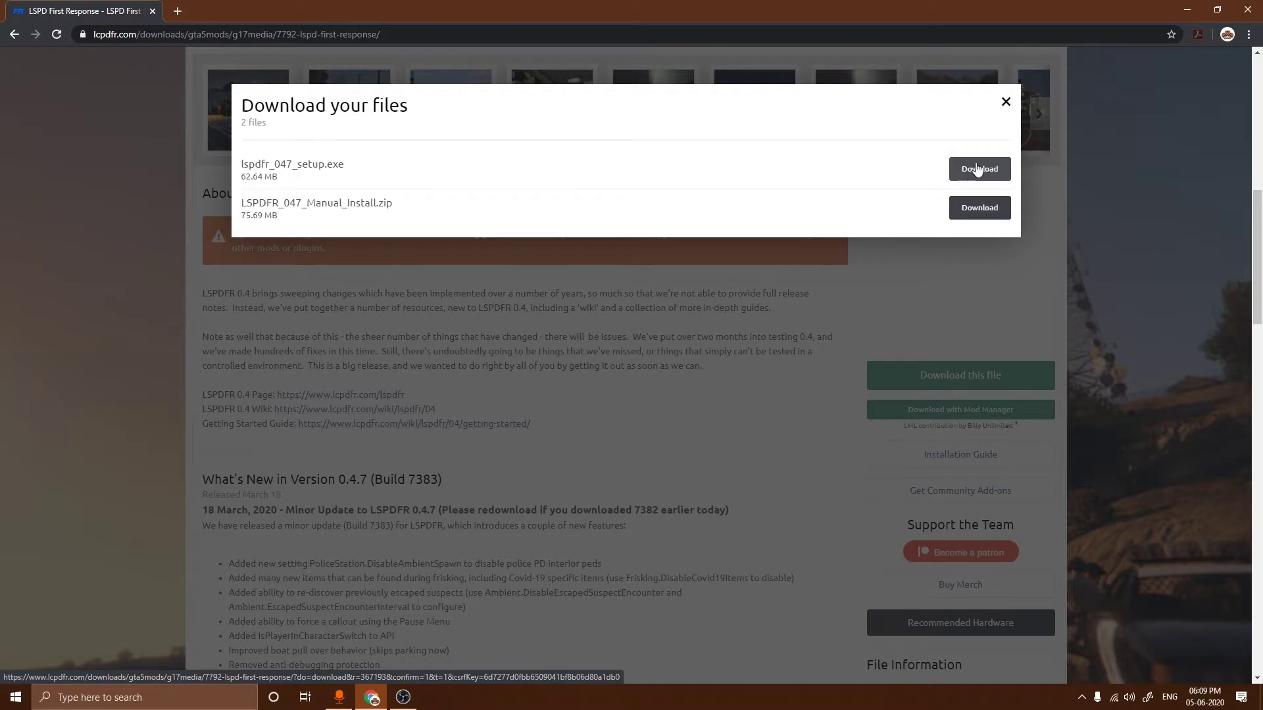
left_click(1002, 112)
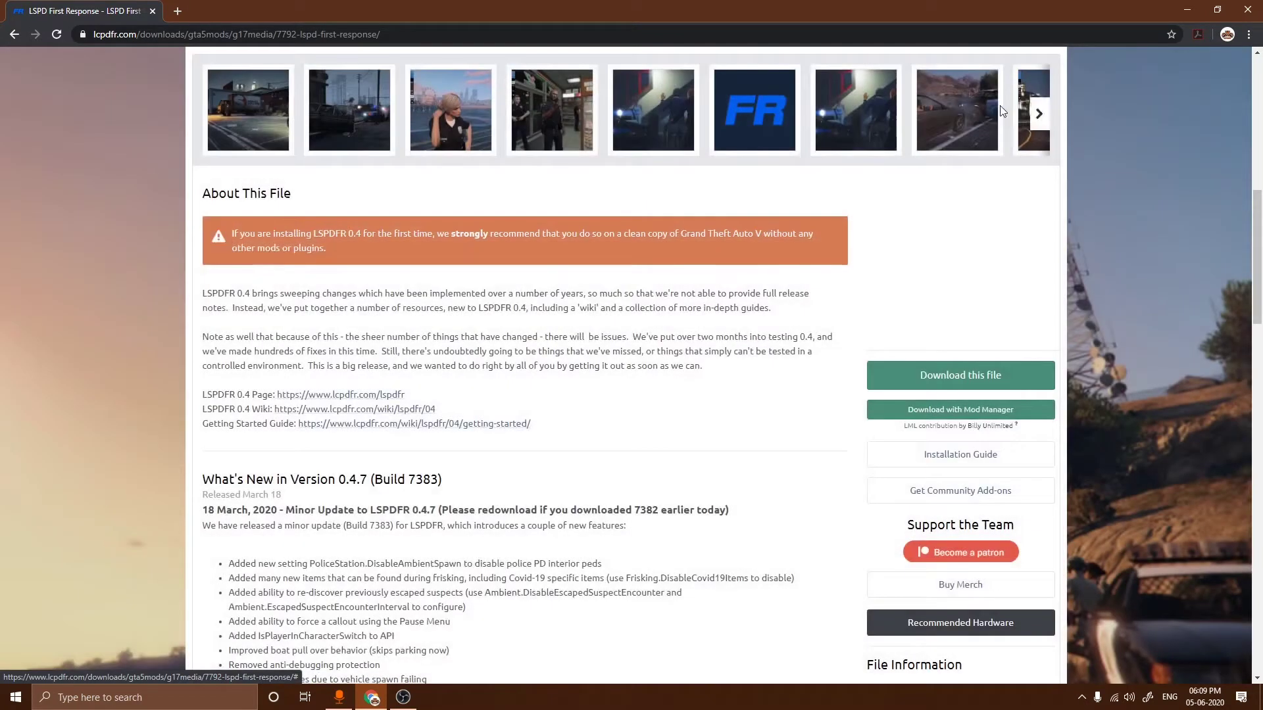
left_click(1245, 10)
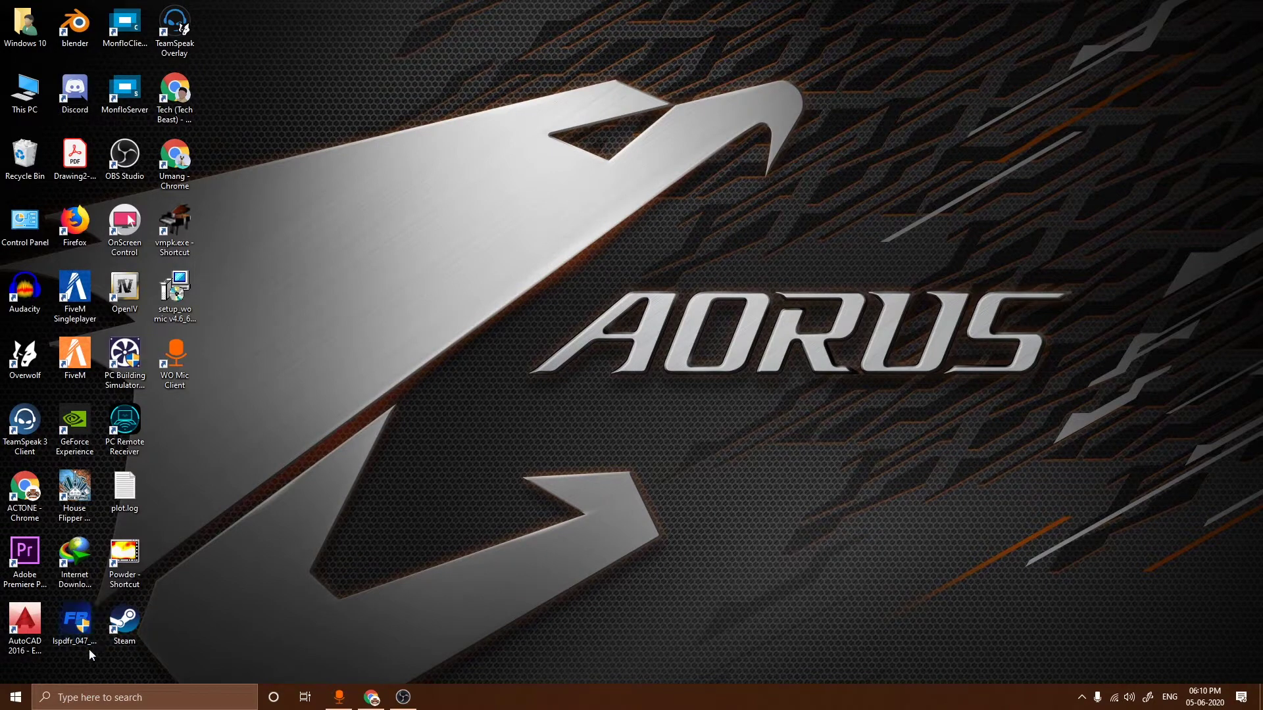
- Run lspdfr_047_setup.exe from the desktop in English and proceed with the default components to the install location
right_click(77, 624)
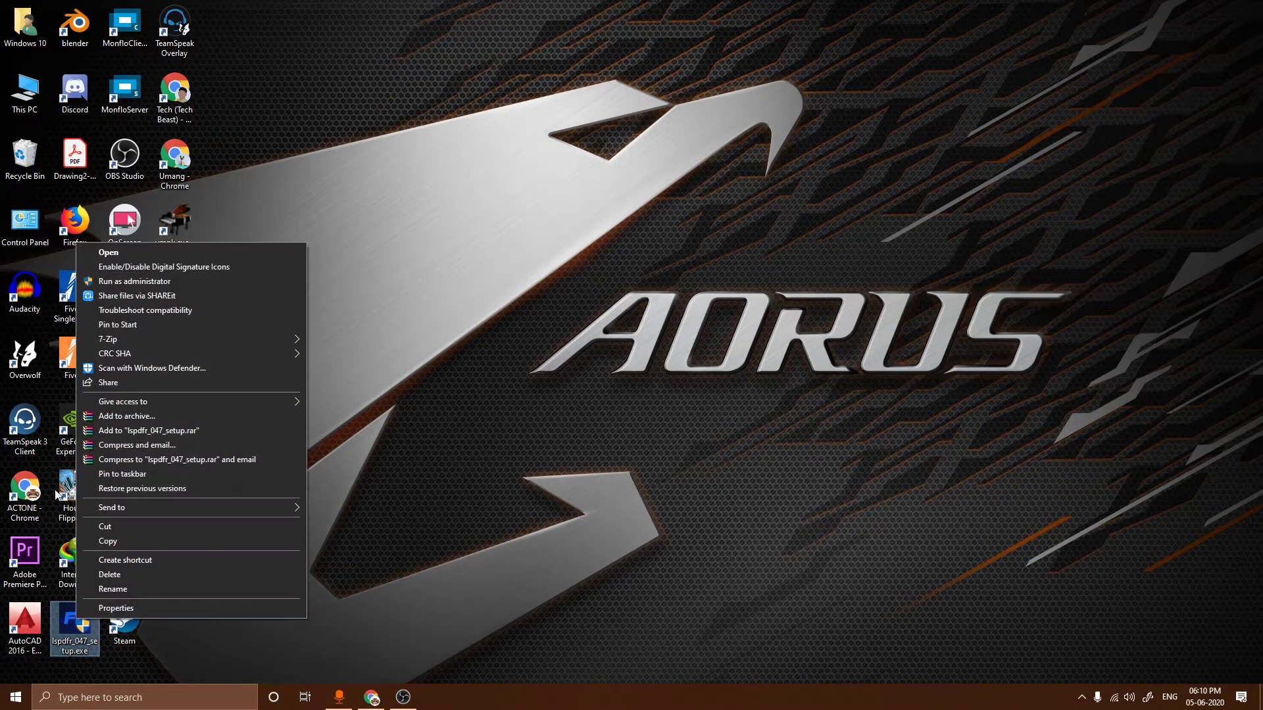
left_click(116, 256)
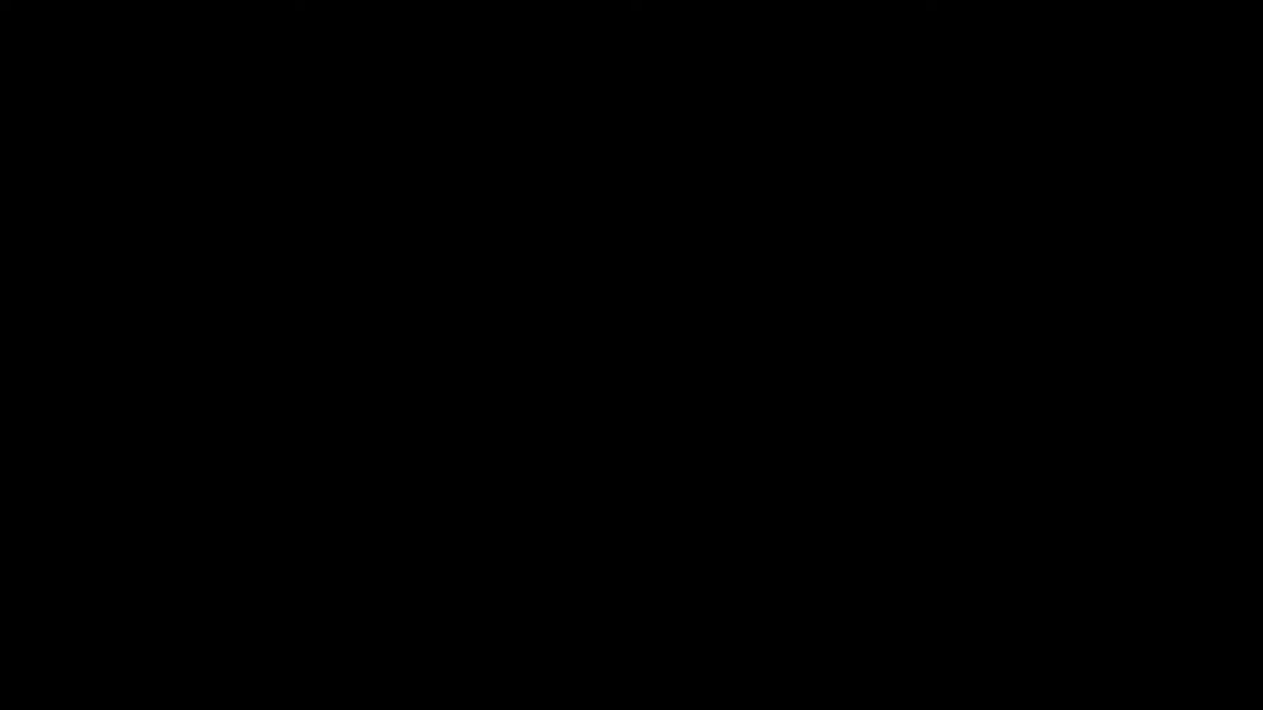
left_click(665, 439)
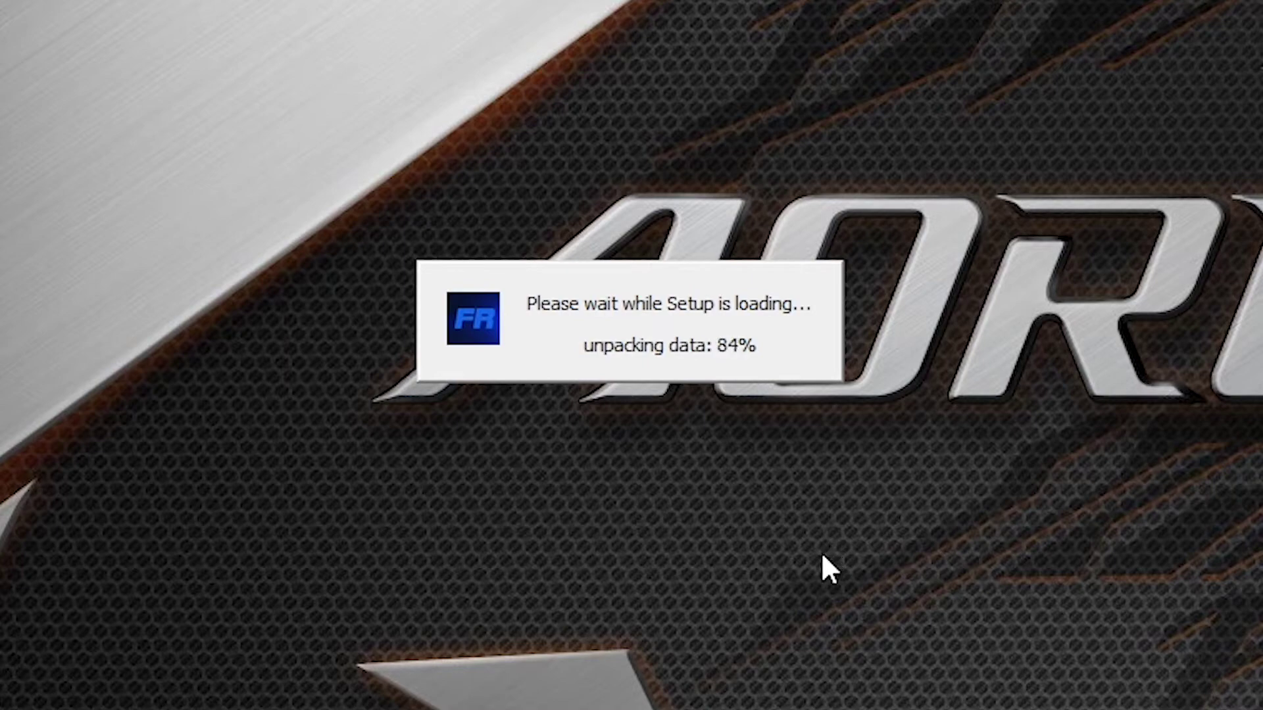
left_click(645, 415)
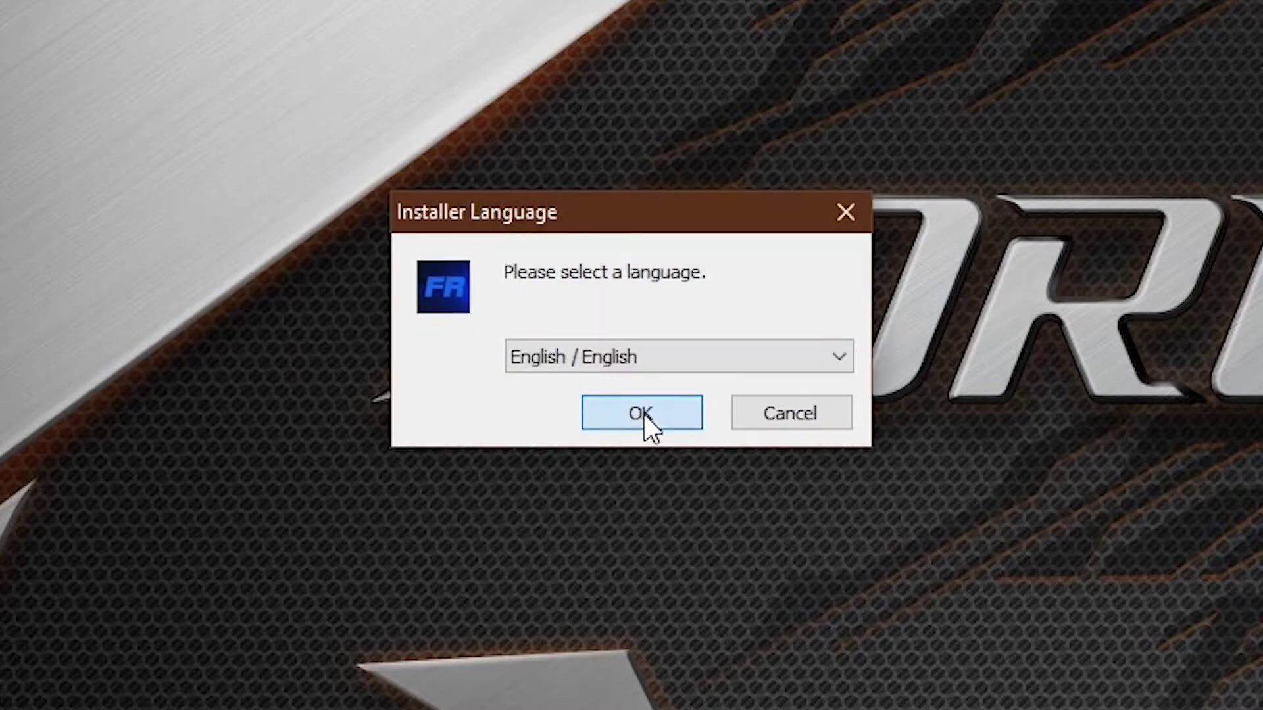
left_click(829, 603)
left_click(829, 604)
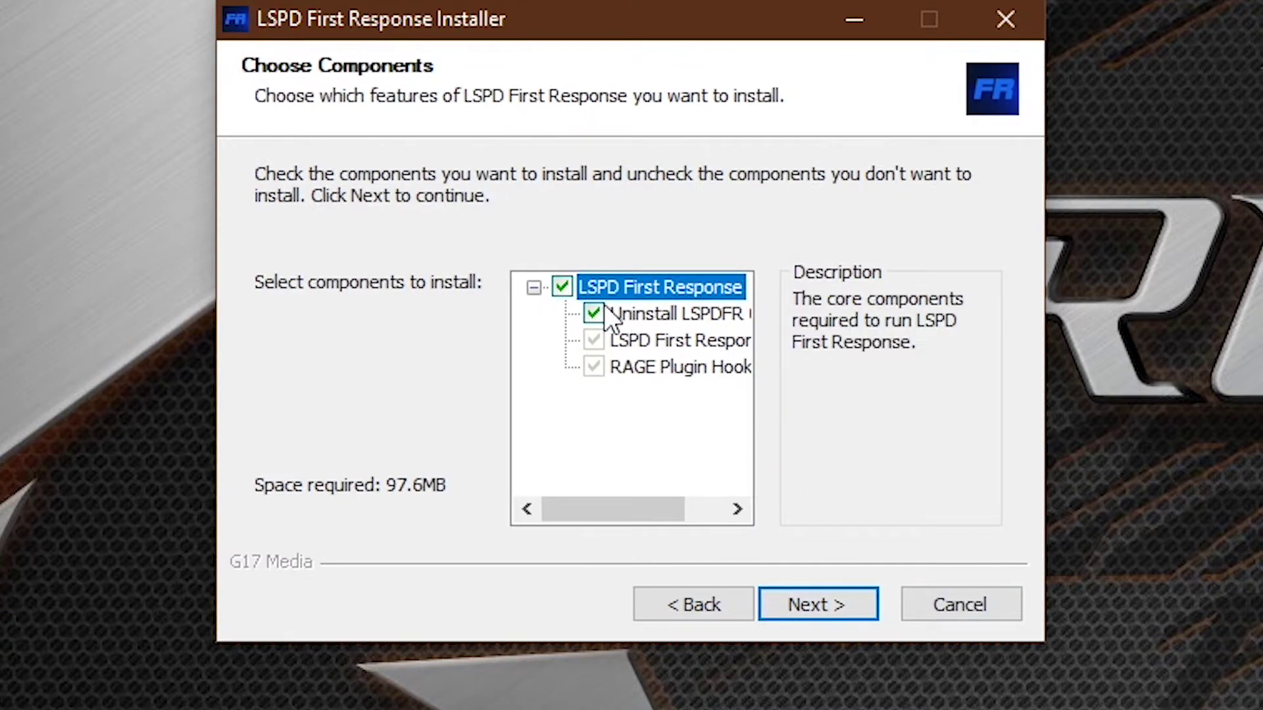
left_click(826, 602)
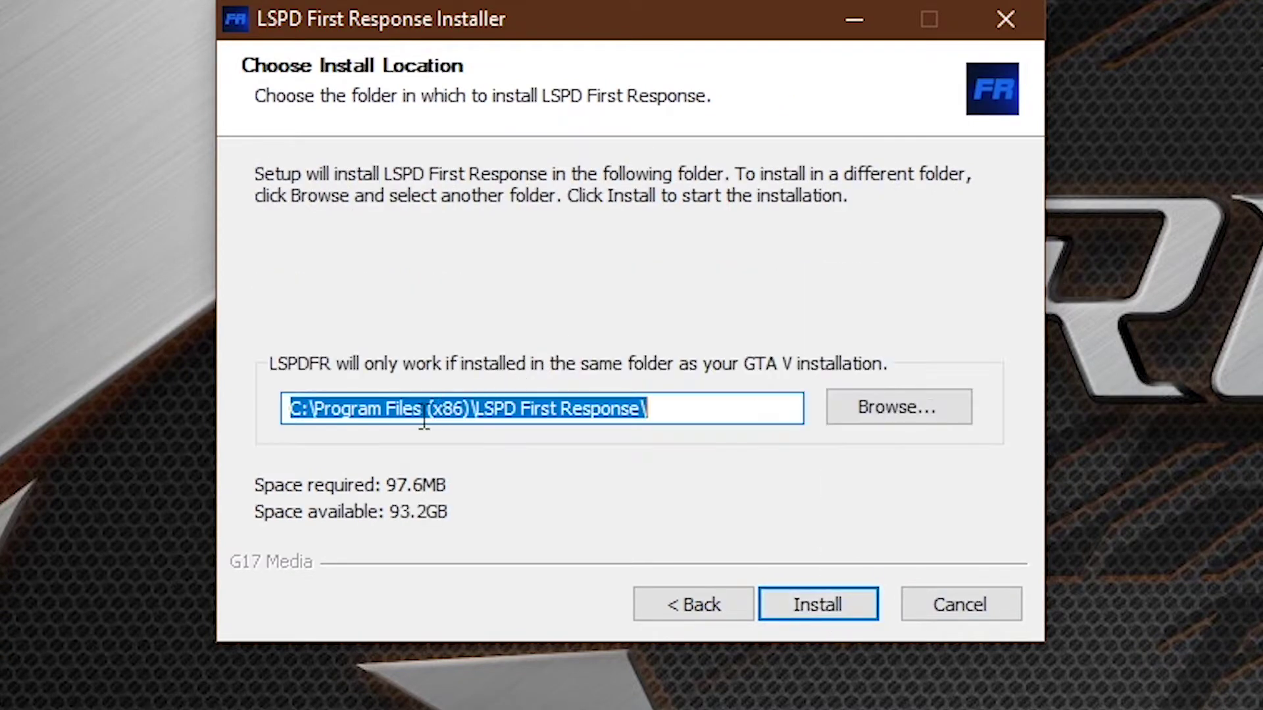
- Set the install folder to D:\just\GTAV and install LSPD First Response there
left_click(853, 411)
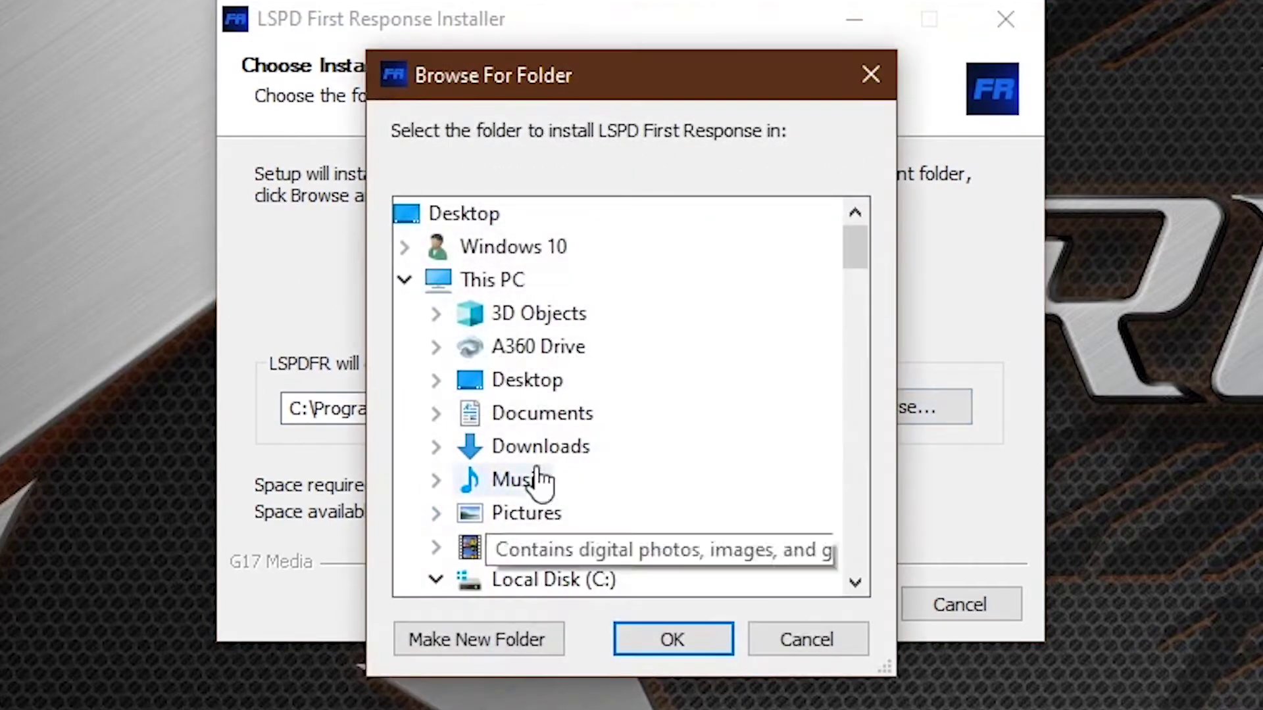
scroll(599, 459, "down", 18)
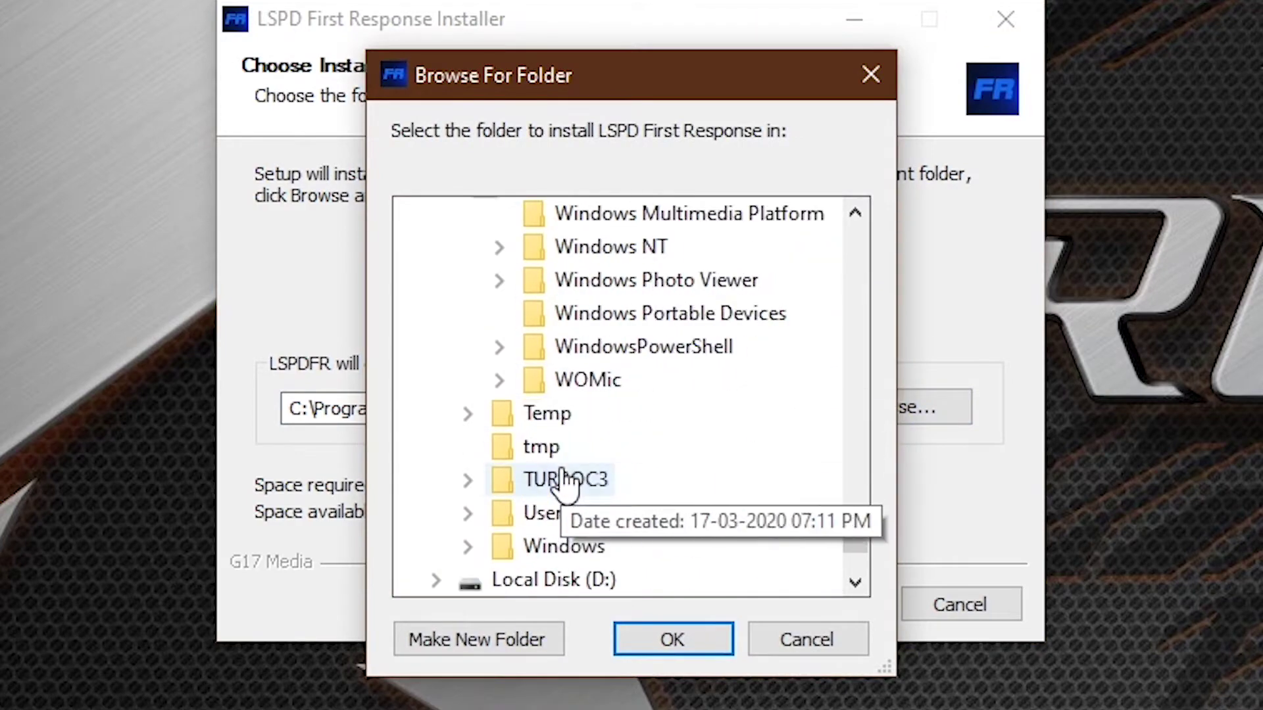
left_click(436, 448)
scroll(520, 465, "down", 2)
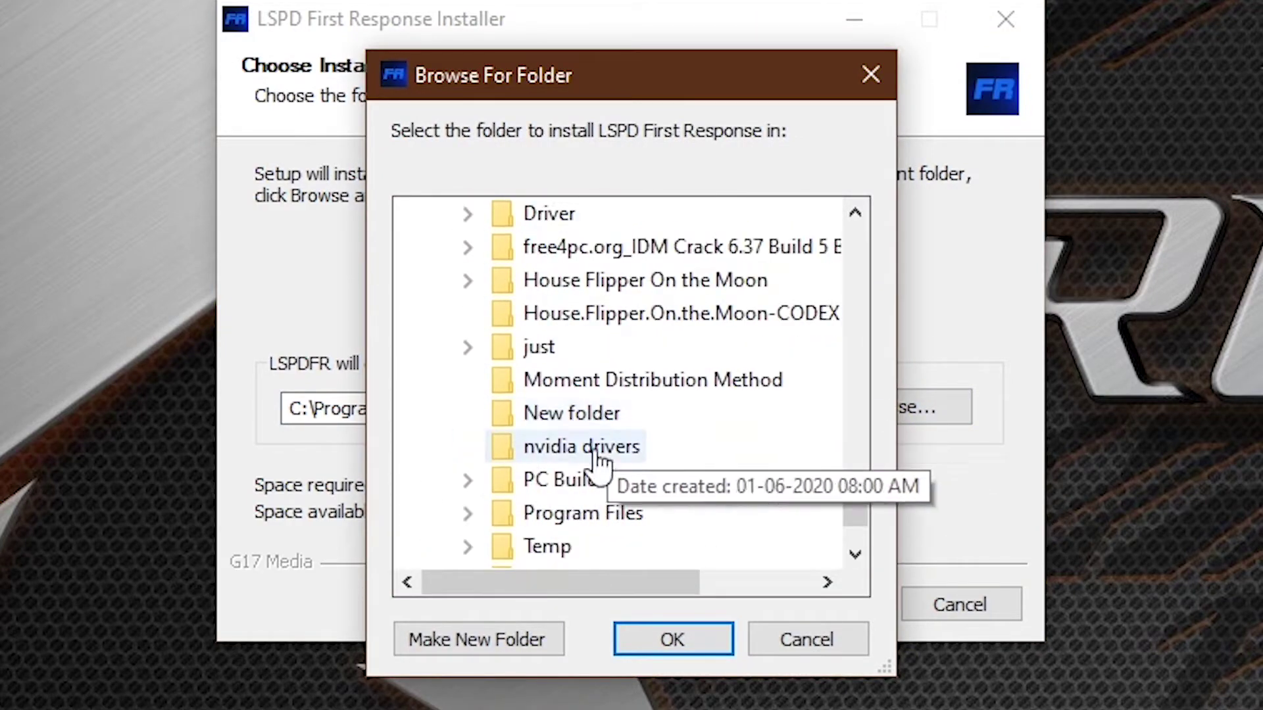
left_click(468, 347)
left_click(574, 385)
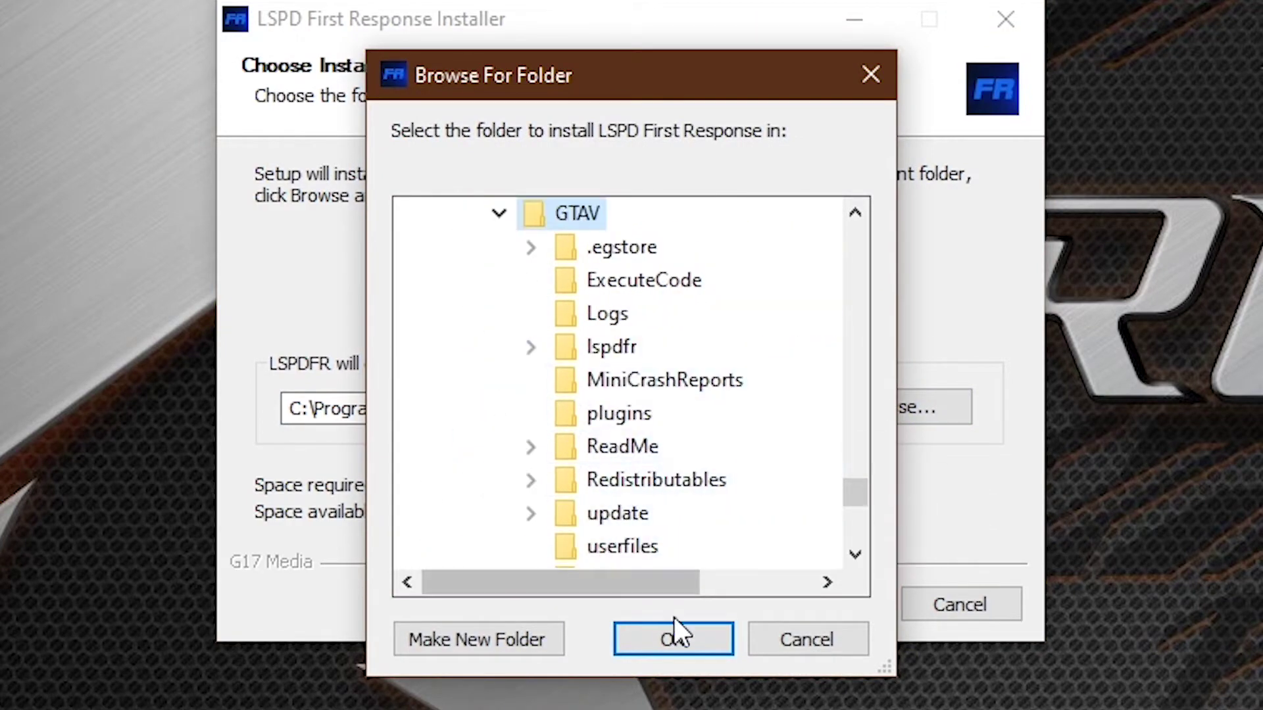
left_click(673, 639)
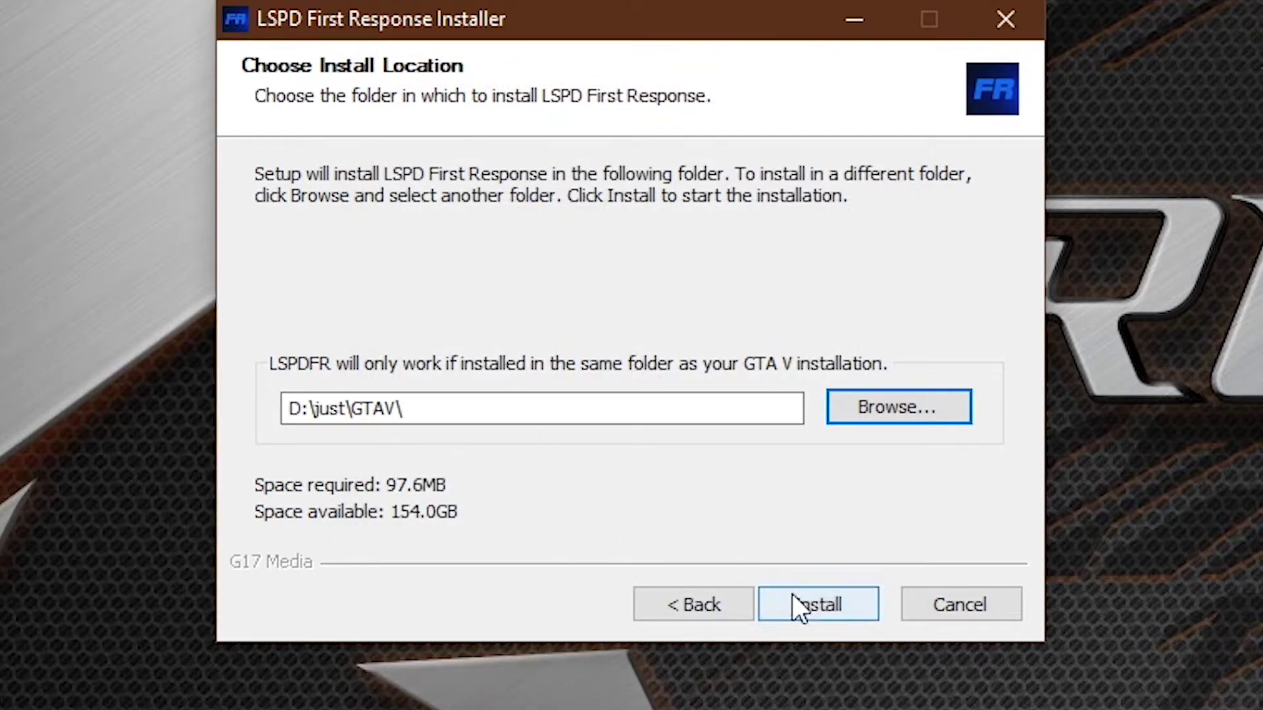
left_click(823, 607)
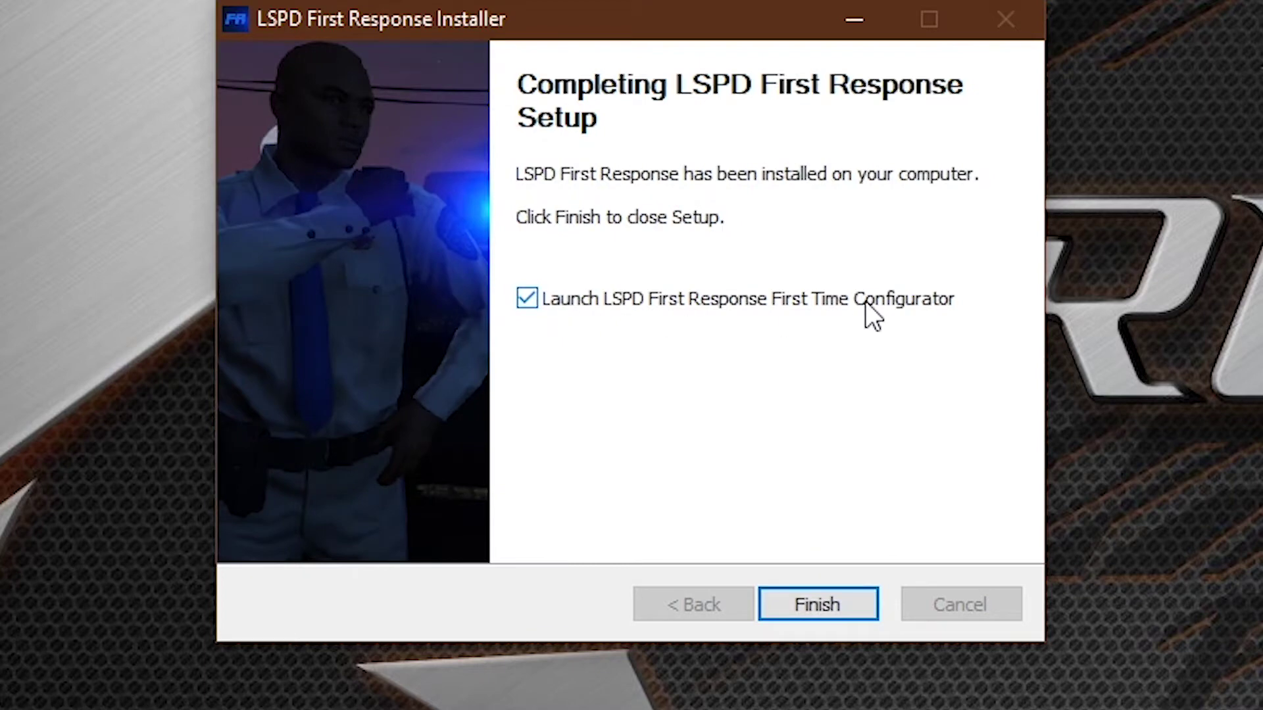
- Finish the setup into the LSPDFR Configurator, accept the RAGE Plugin Hook license and apply its recommended settings automatically
left_click(813, 592)
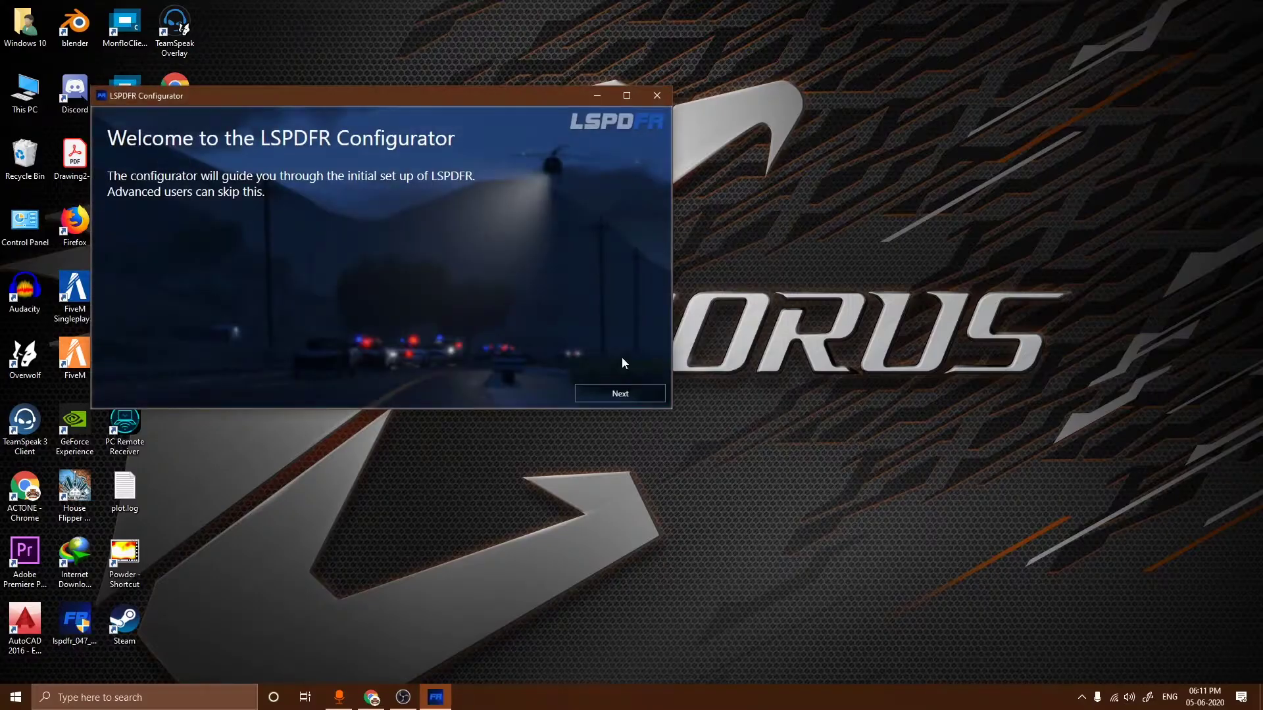
left_click(625, 96)
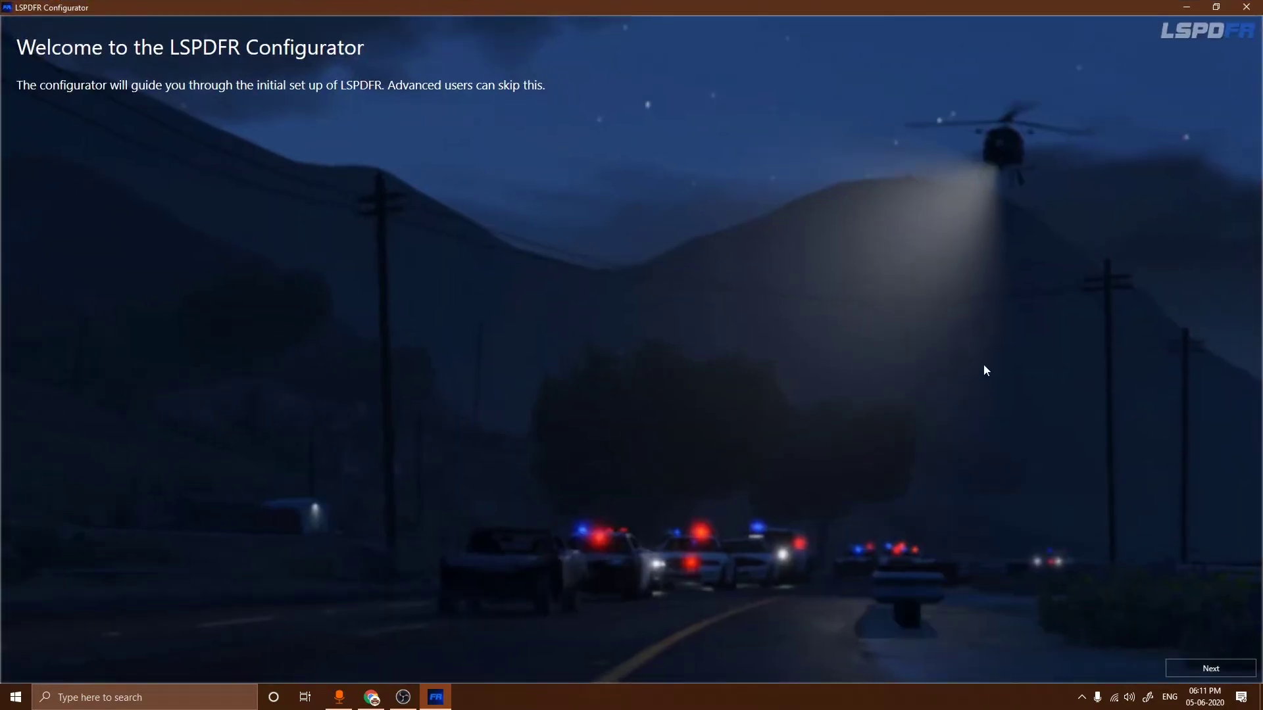
left_click(1212, 661)
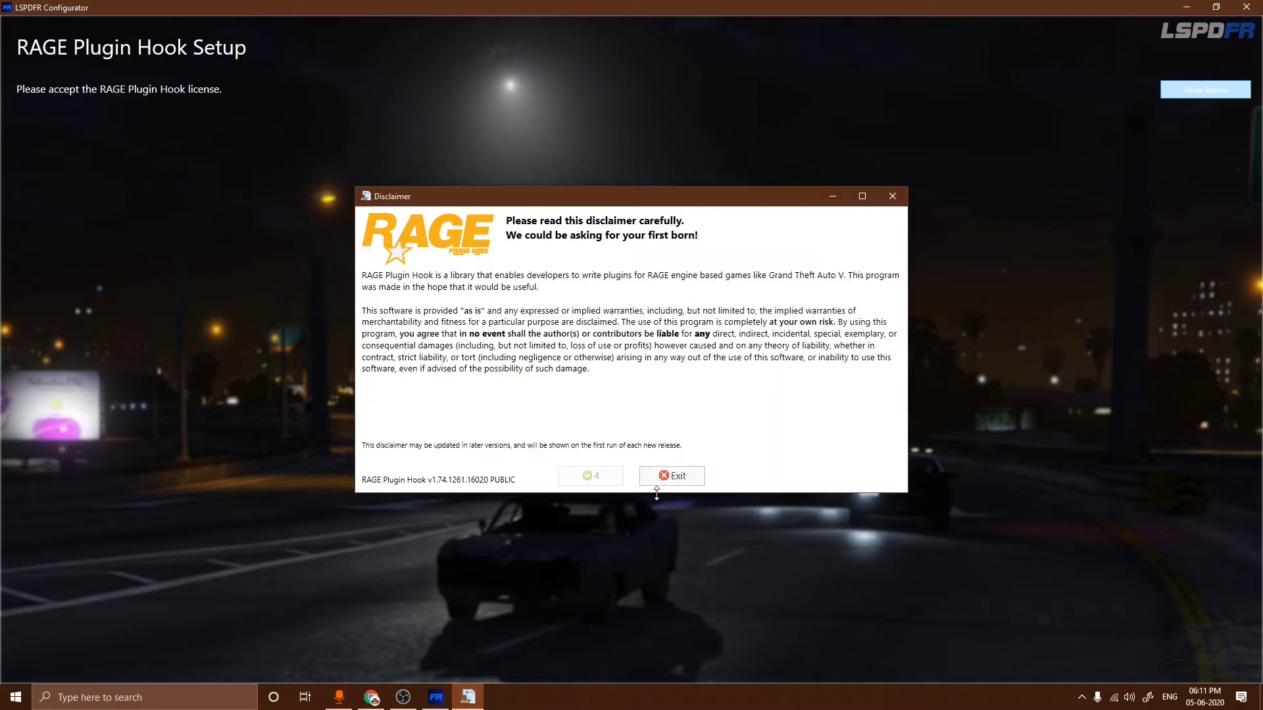
left_click(610, 478)
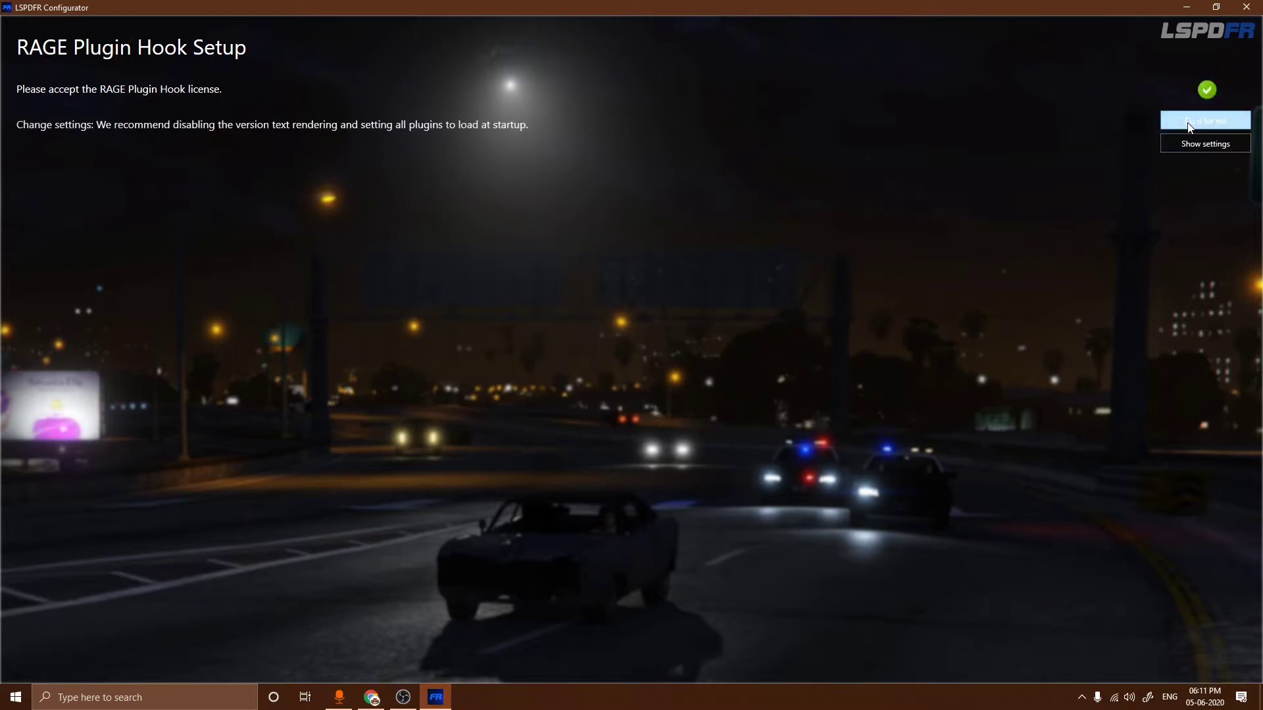
left_click(1206, 123)
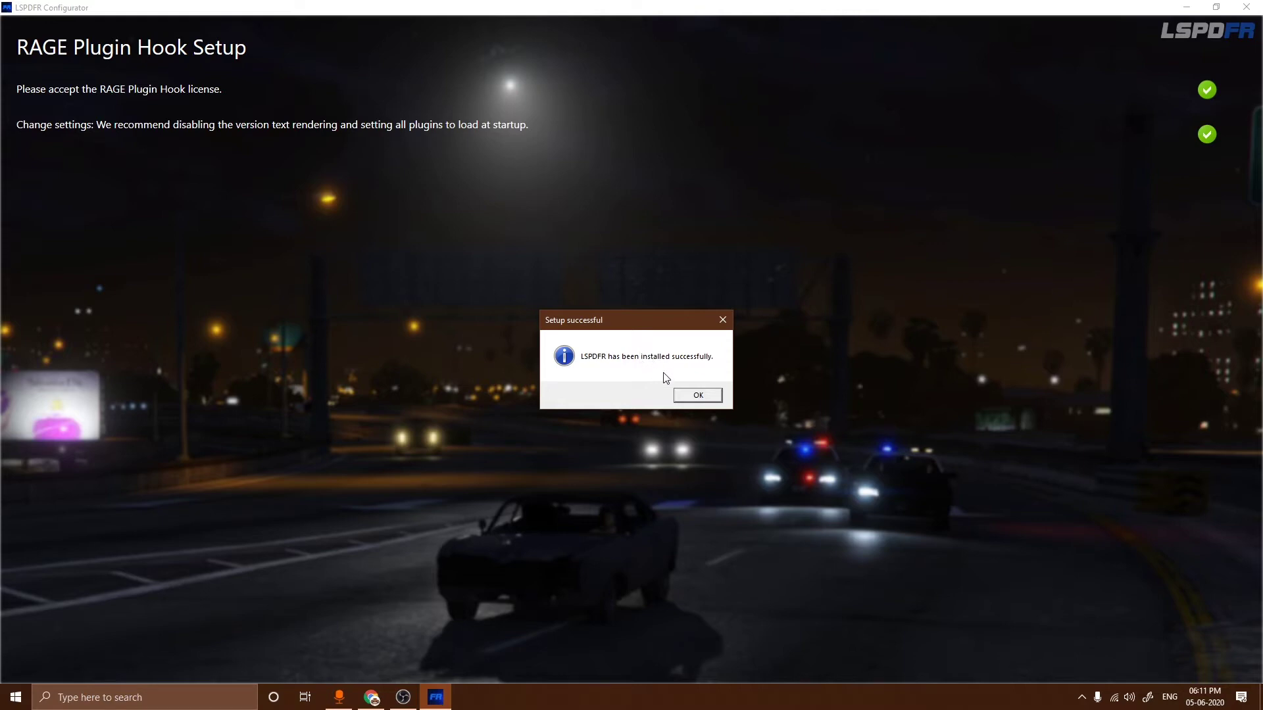
left_click(697, 396)
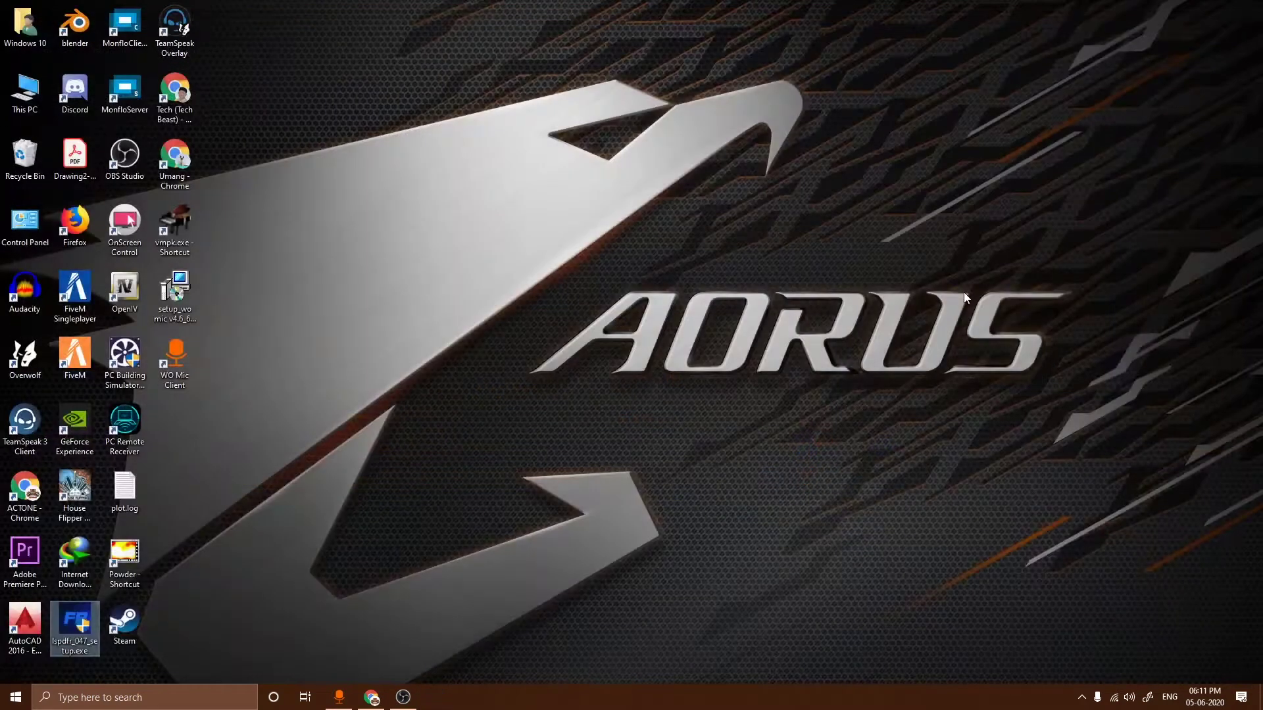
right_click(523, 259)
left_click(547, 297)
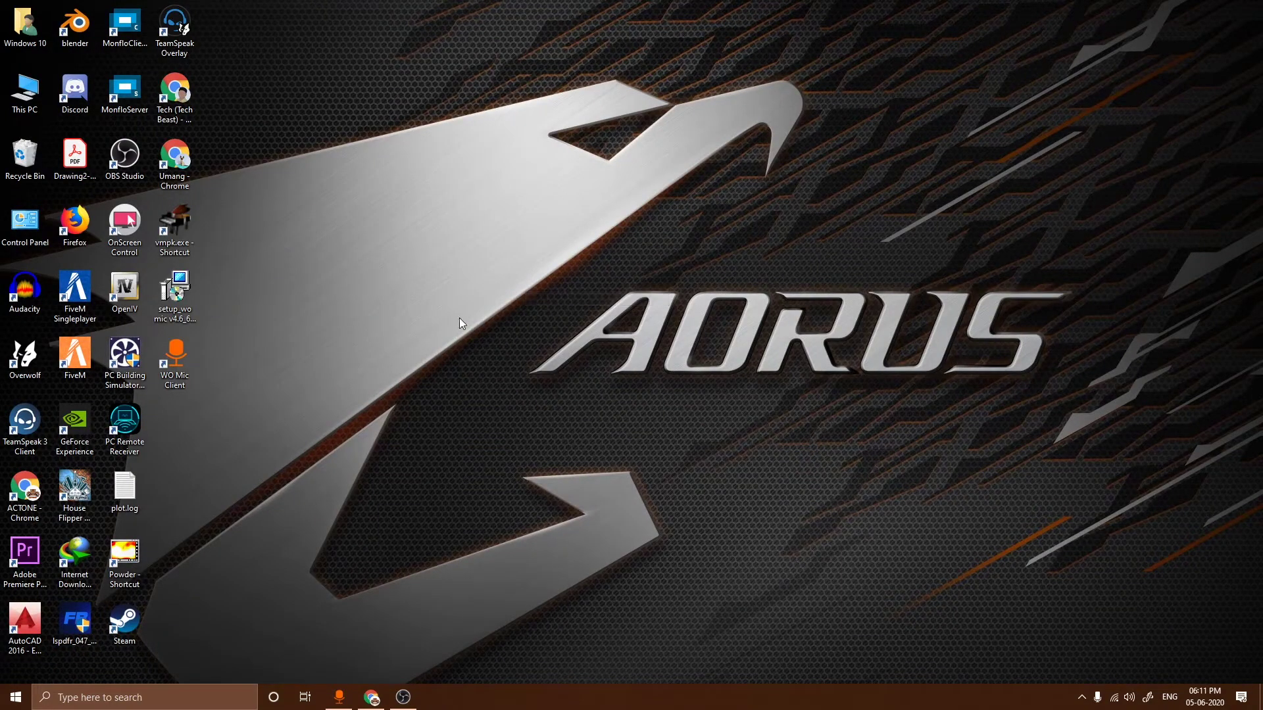
- Open the D:\just\GTAV folder in File Explorer and enlarge its window to show more of the game files
double_click(15, 105)
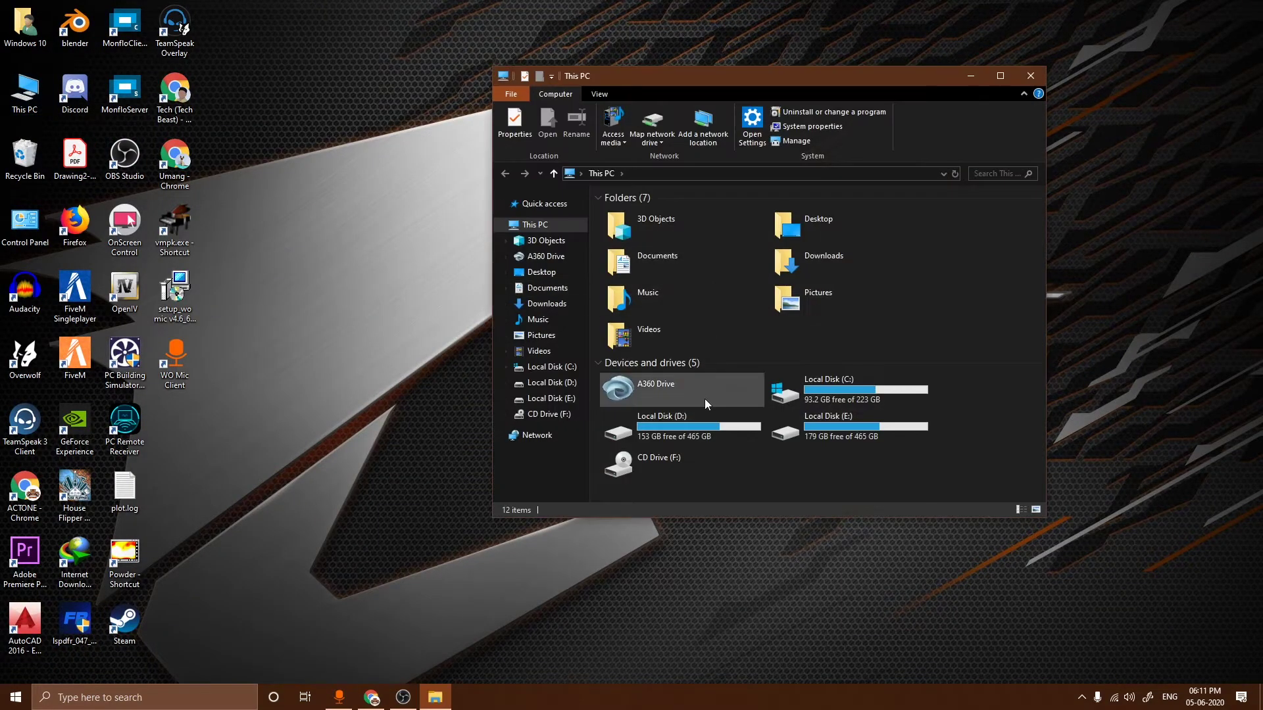
double_click(683, 429)
double_click(684, 329)
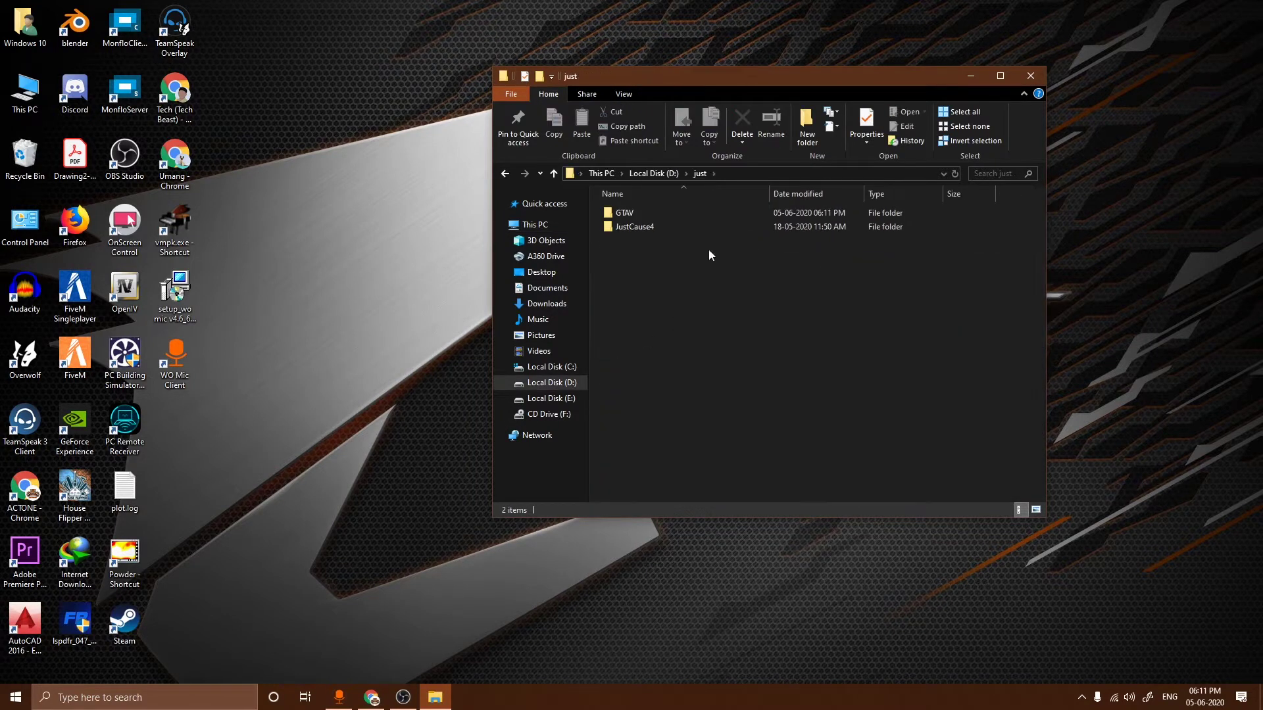
double_click(710, 213)
left_click_drag(784, 80, 589, 75)
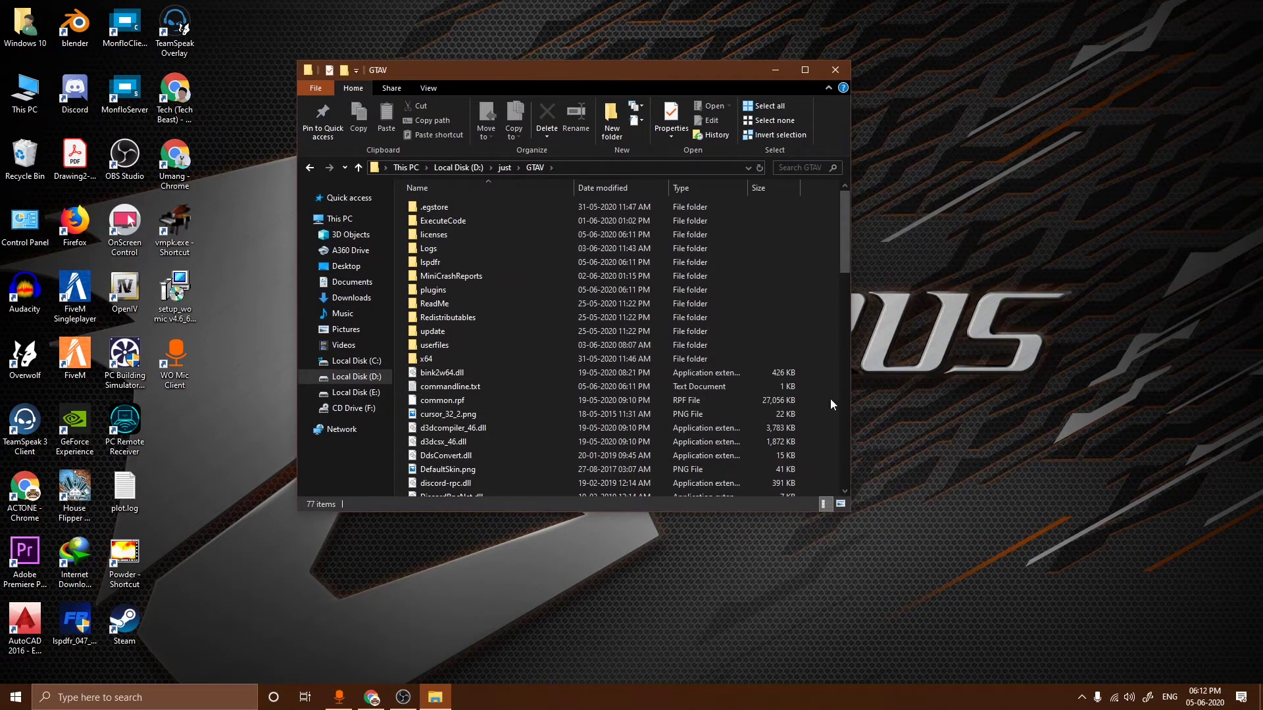
left_click_drag(852, 356, 951, 356)
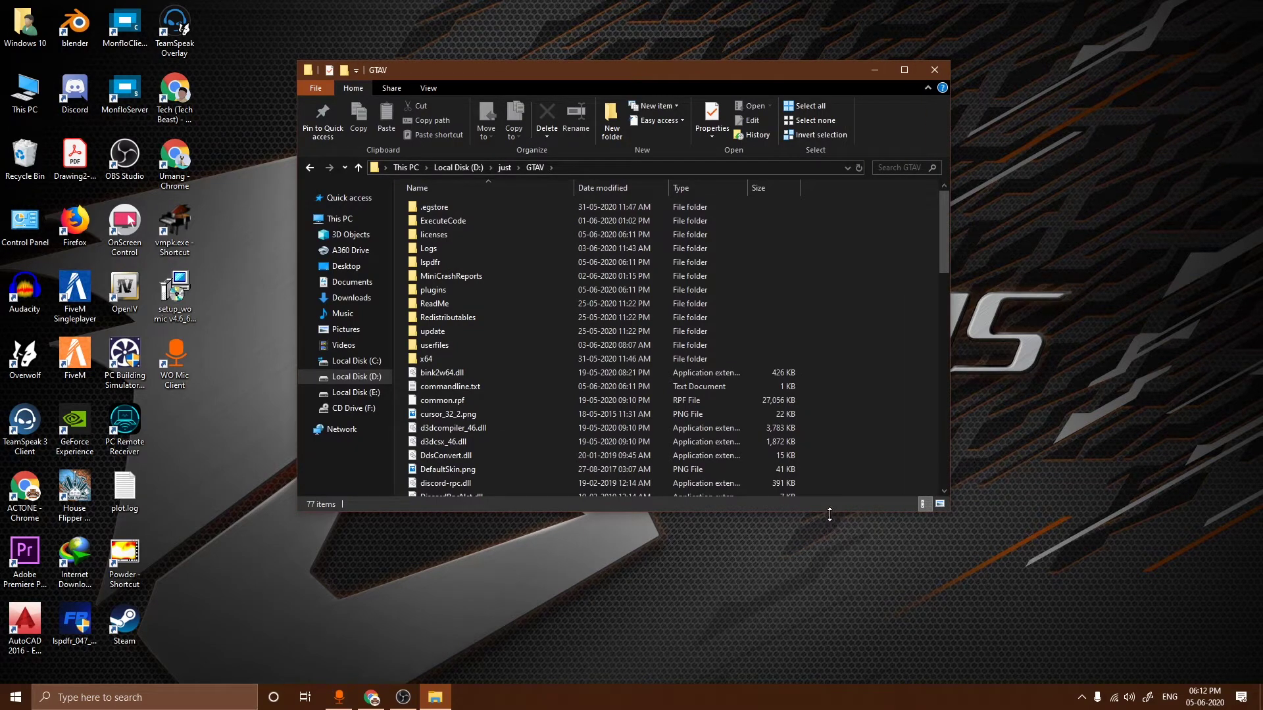
left_click_drag(829, 514, 830, 658)
- Search Windows for "epic" and start the Epic Games Launcher
left_click(130, 702)
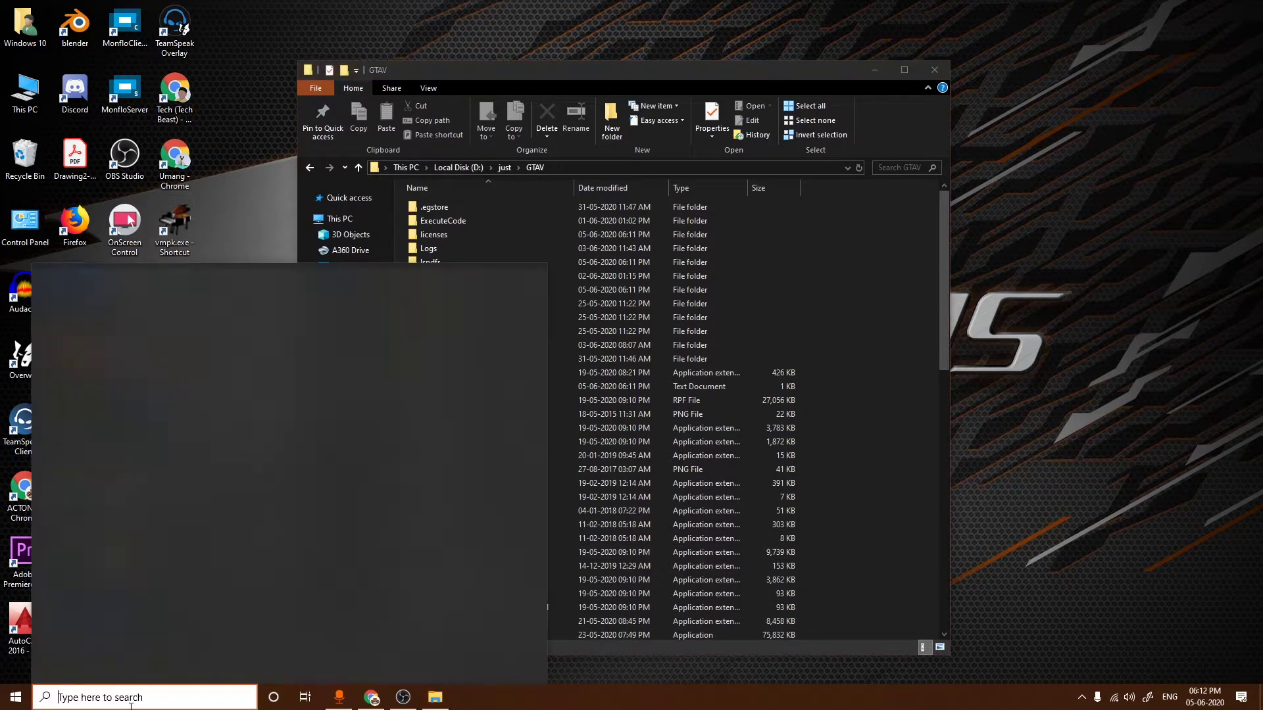
type("epic")
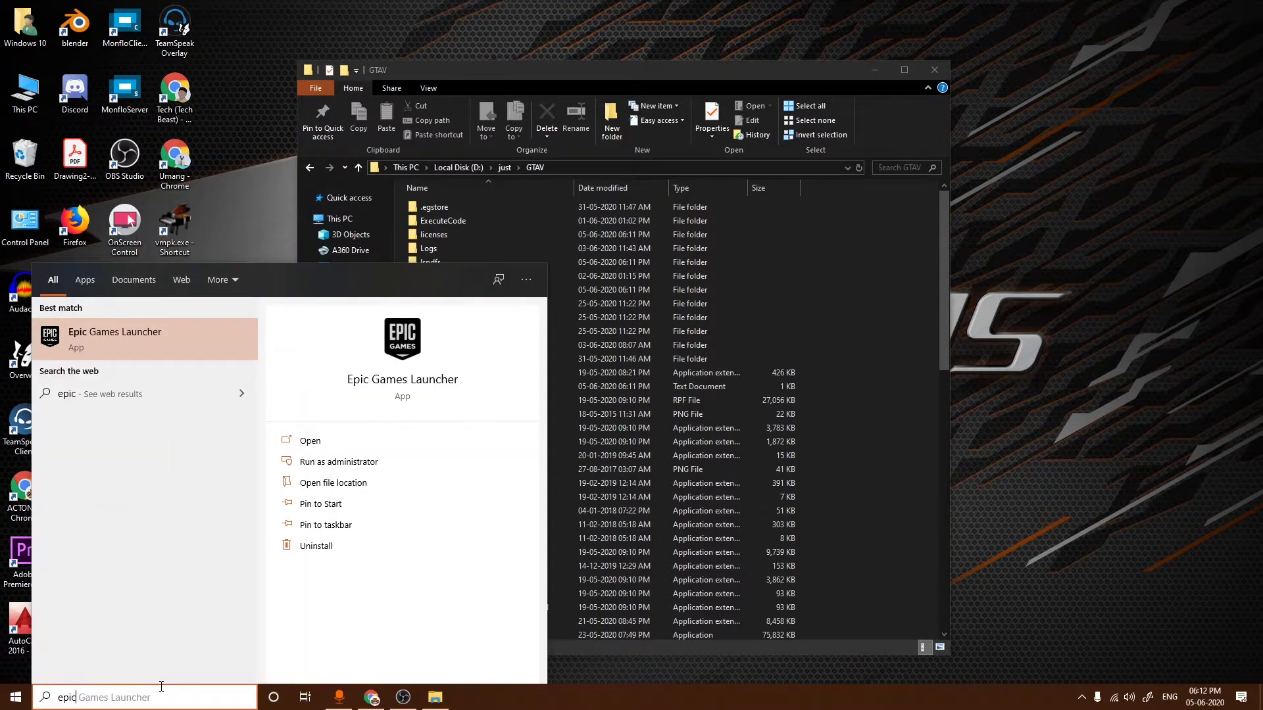
key("Return")
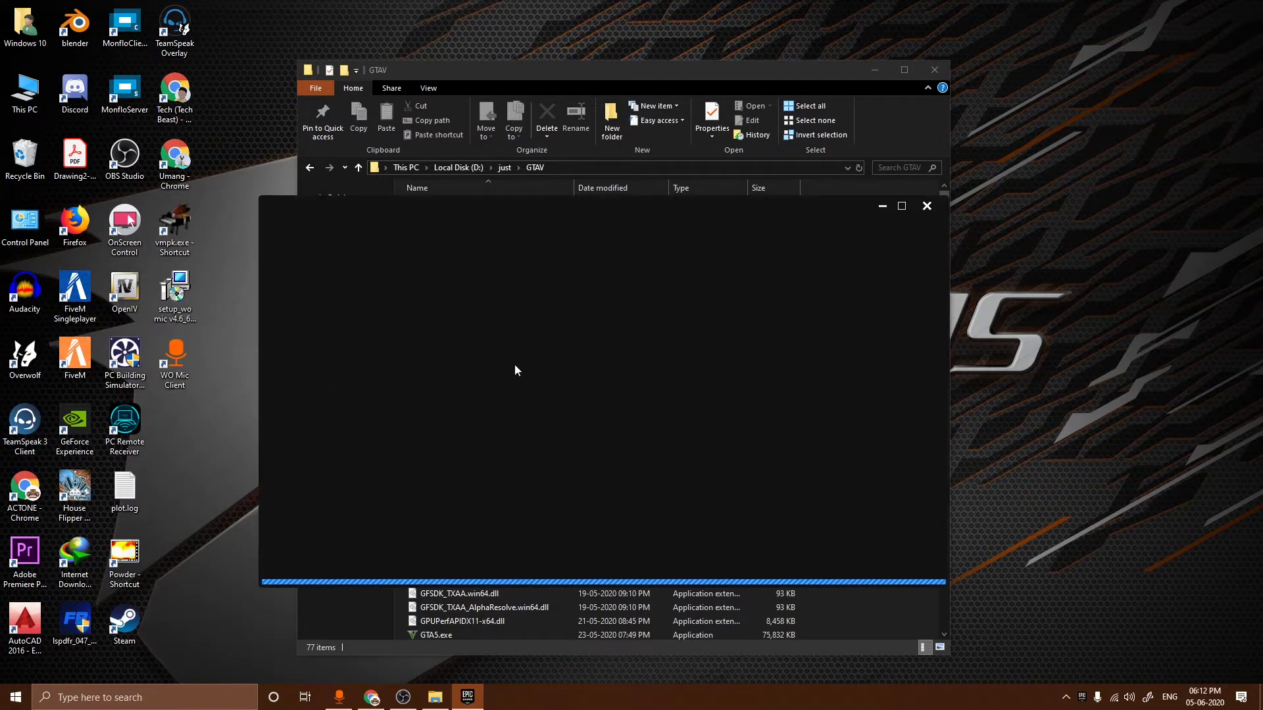
- Switch to the GTAV folder in File Explorer and locate RAGEPluginHook.exe among the game files
left_click(863, 611)
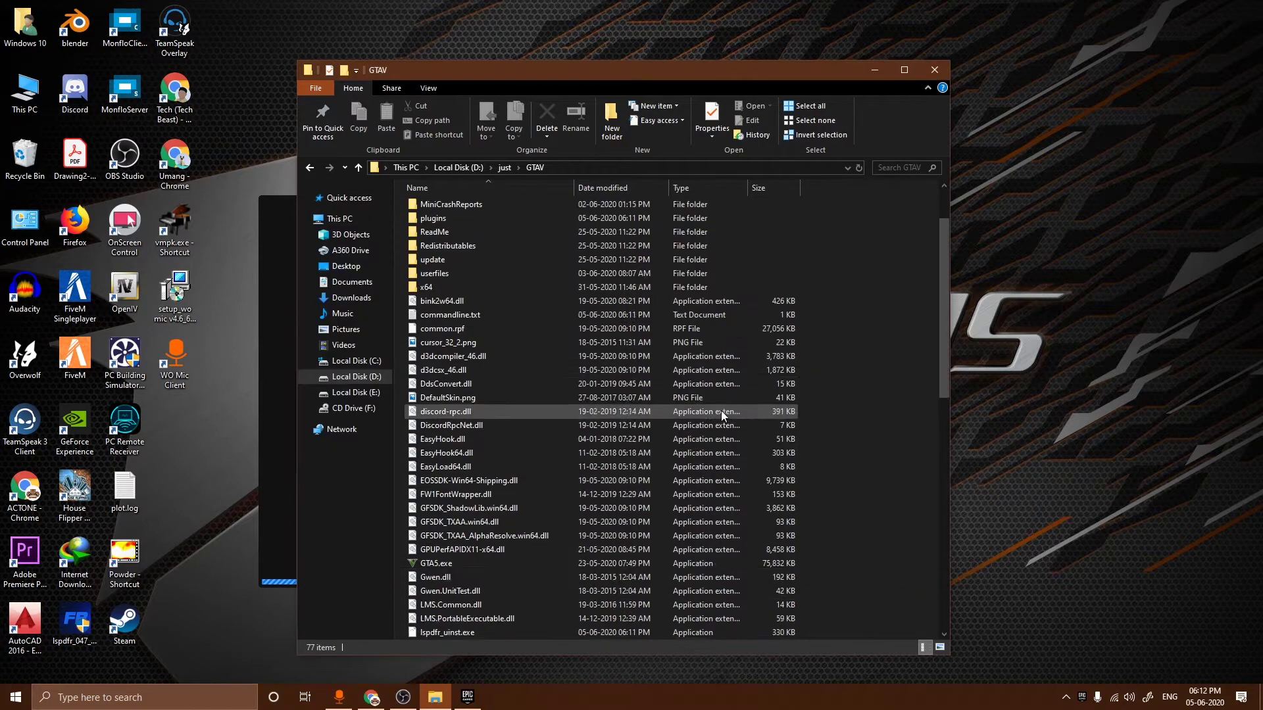
scroll(723, 408, "down", 9)
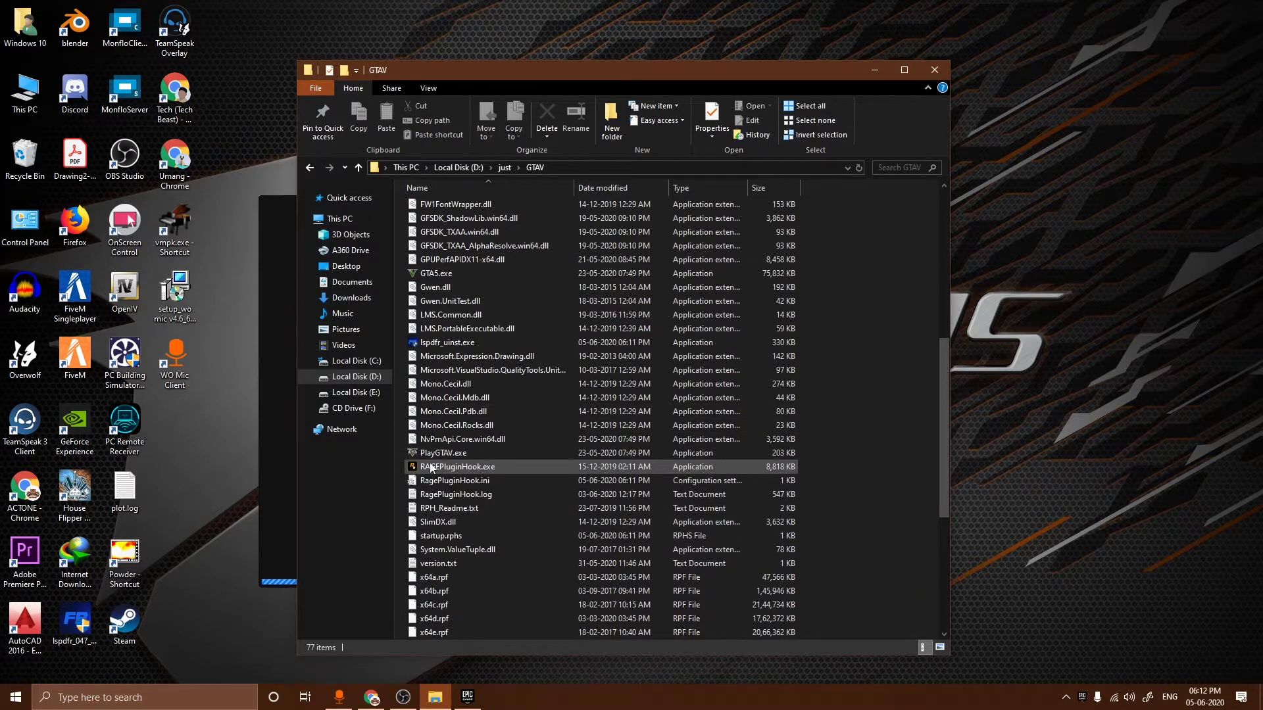
- Switch to the Epic Games Launcher, start Grand Theft Auto V from the library and minimize the launcher
left_click(278, 283)
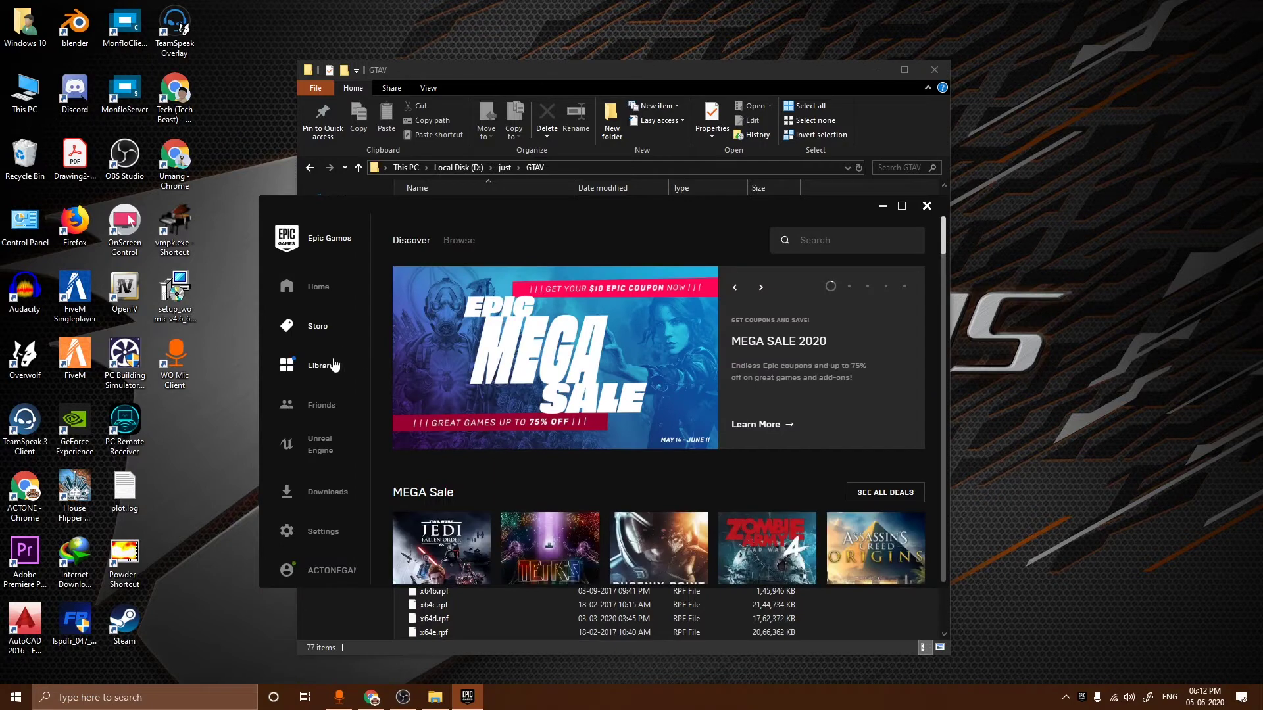
left_click(331, 366)
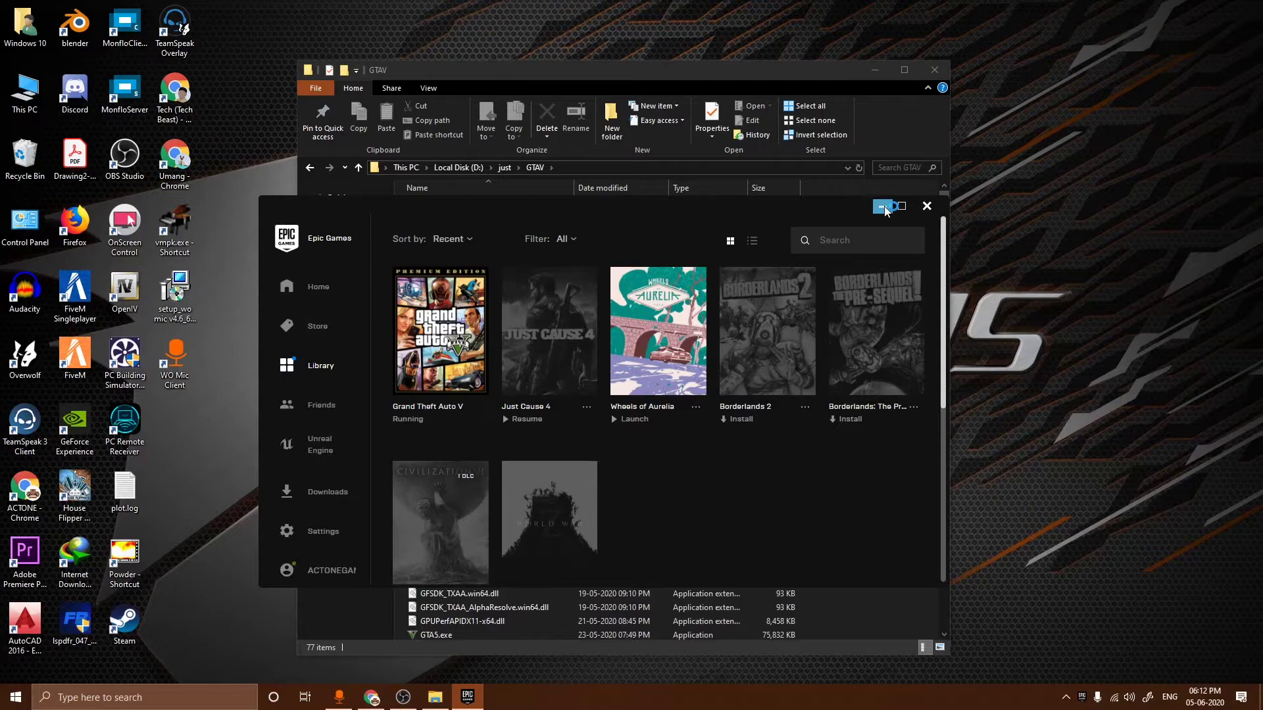
left_click(888, 204)
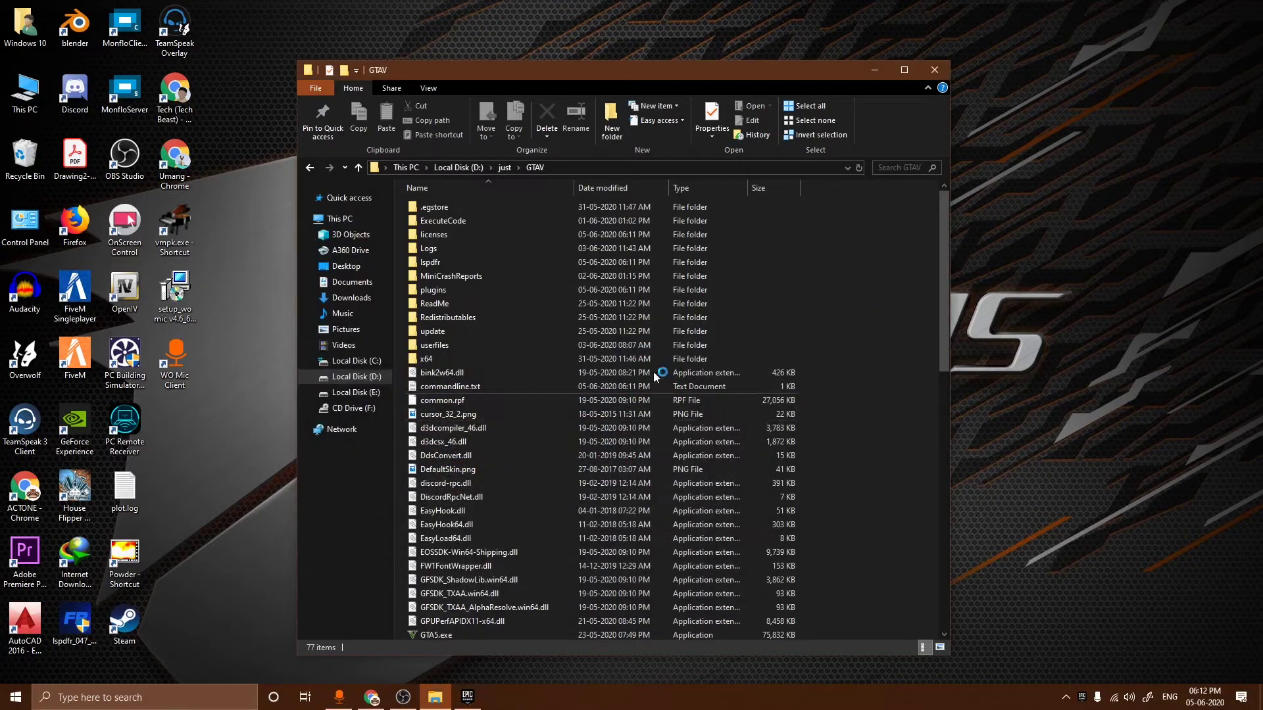
- Maximize the GTAV folder window and run RAGEPluginHook.exe from it
scroll(771, 446, "down", 2)
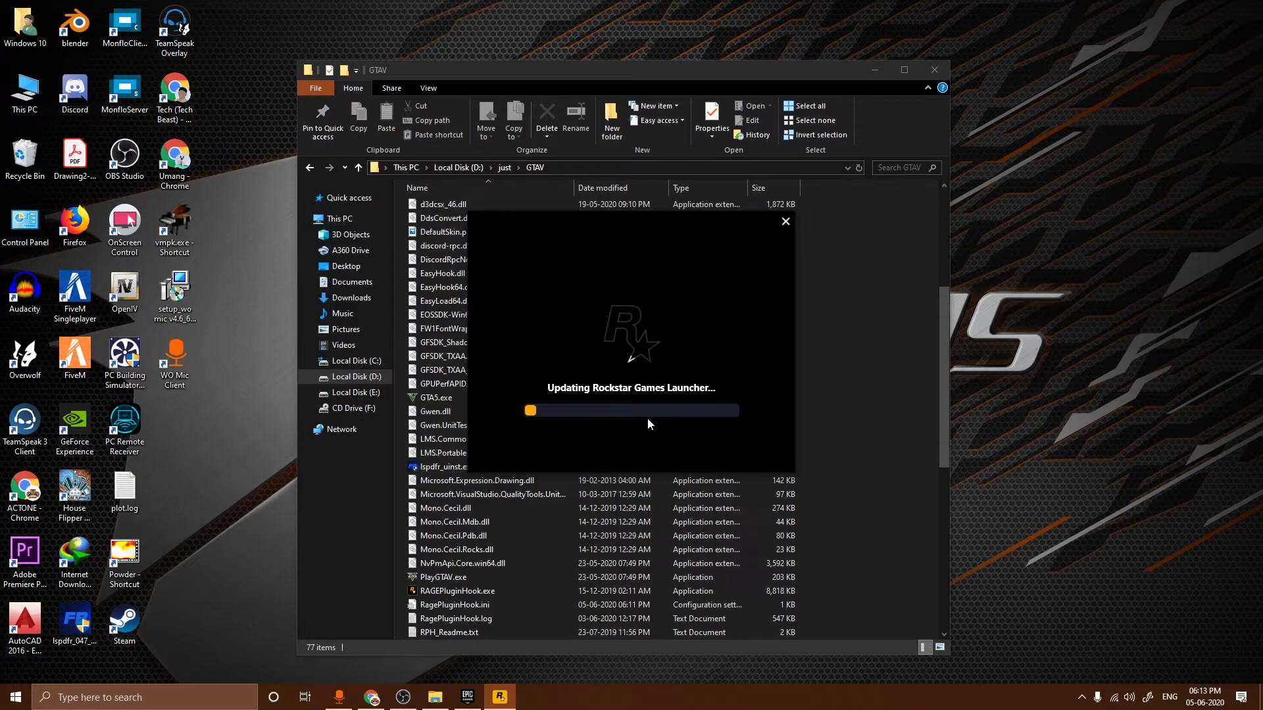
left_click(905, 70)
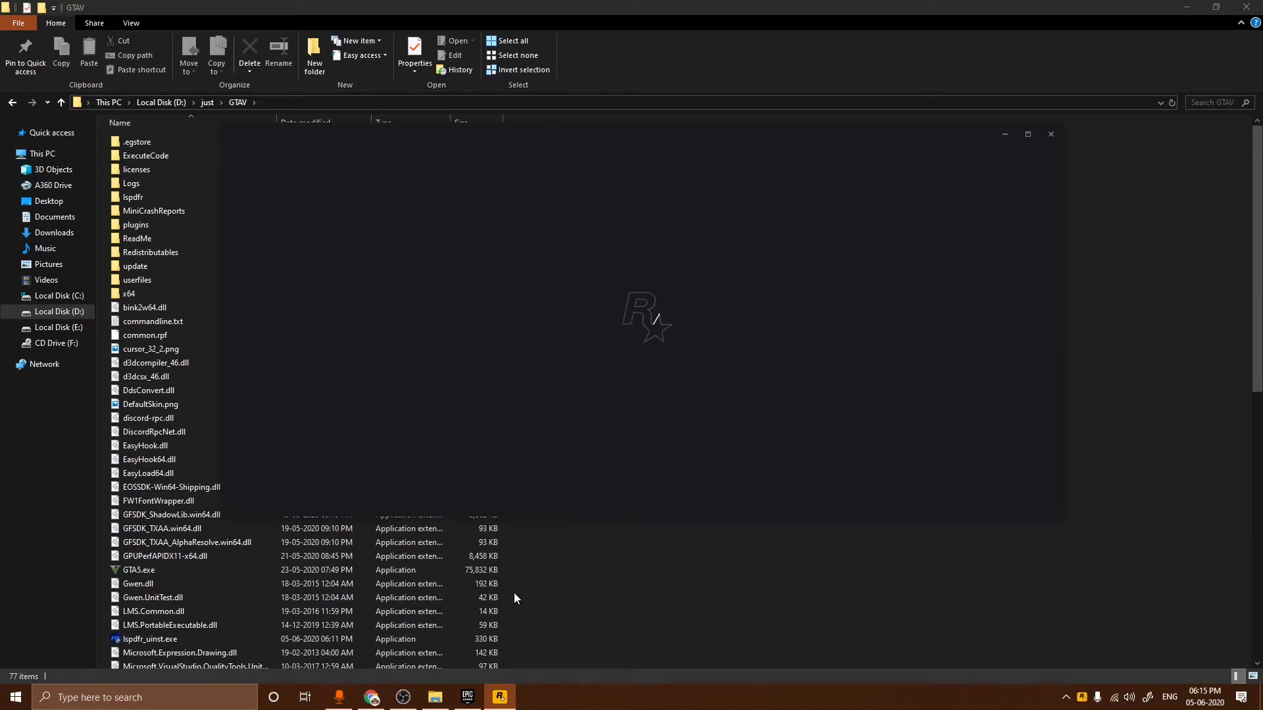
scroll(487, 595, "down", 5)
left_click(118, 563)
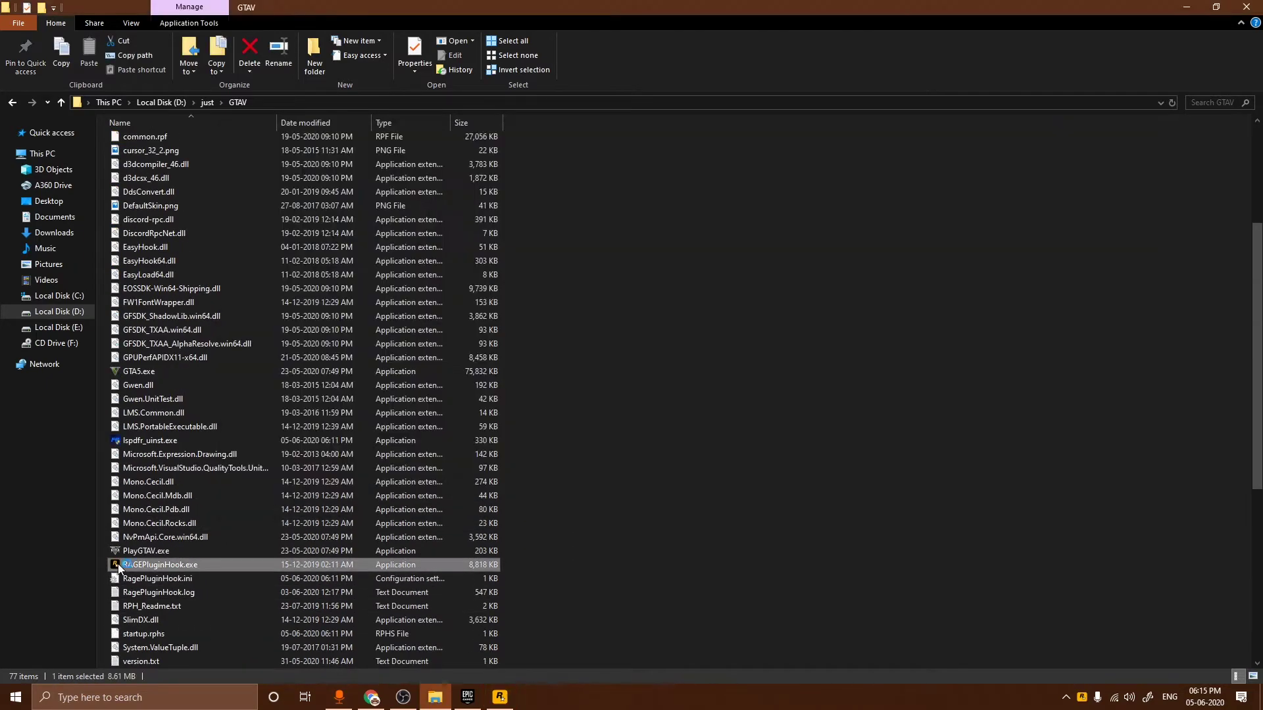
double_click(117, 563)
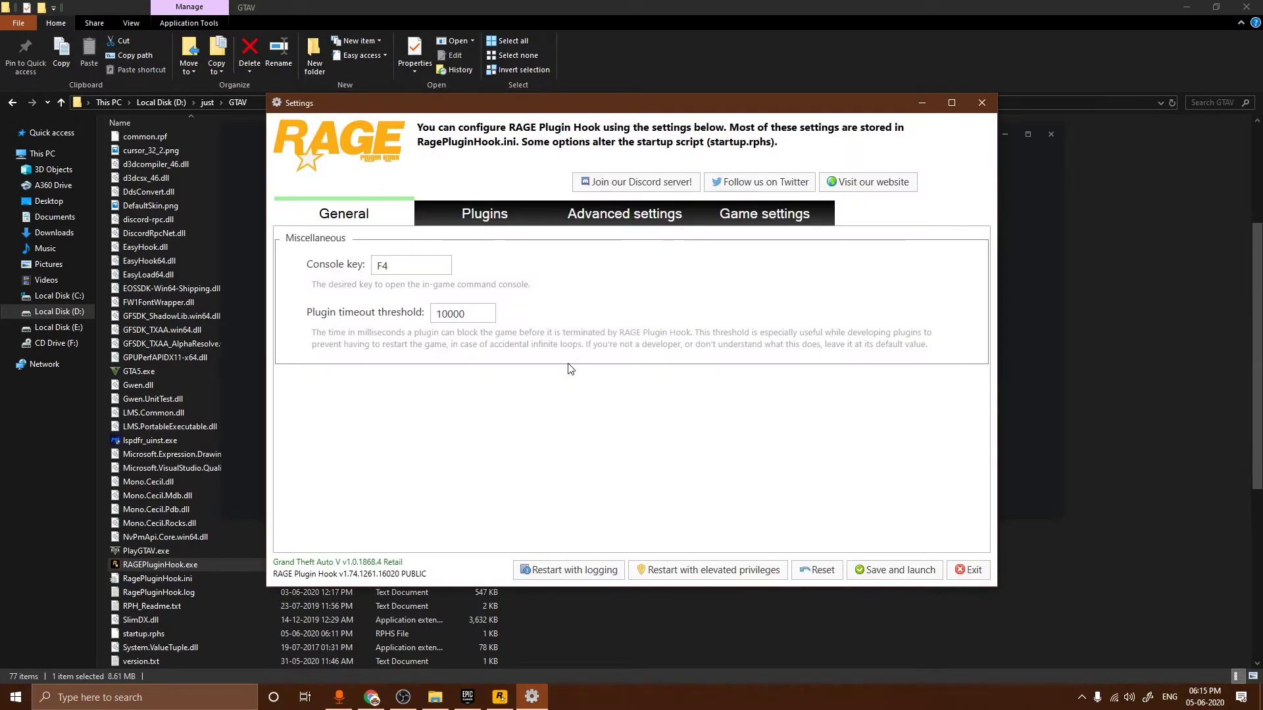
- Save the RAGE Plugin Hook settings, launch the game and acknowledge the notice about accessing the settings dialog
left_click(884, 569)
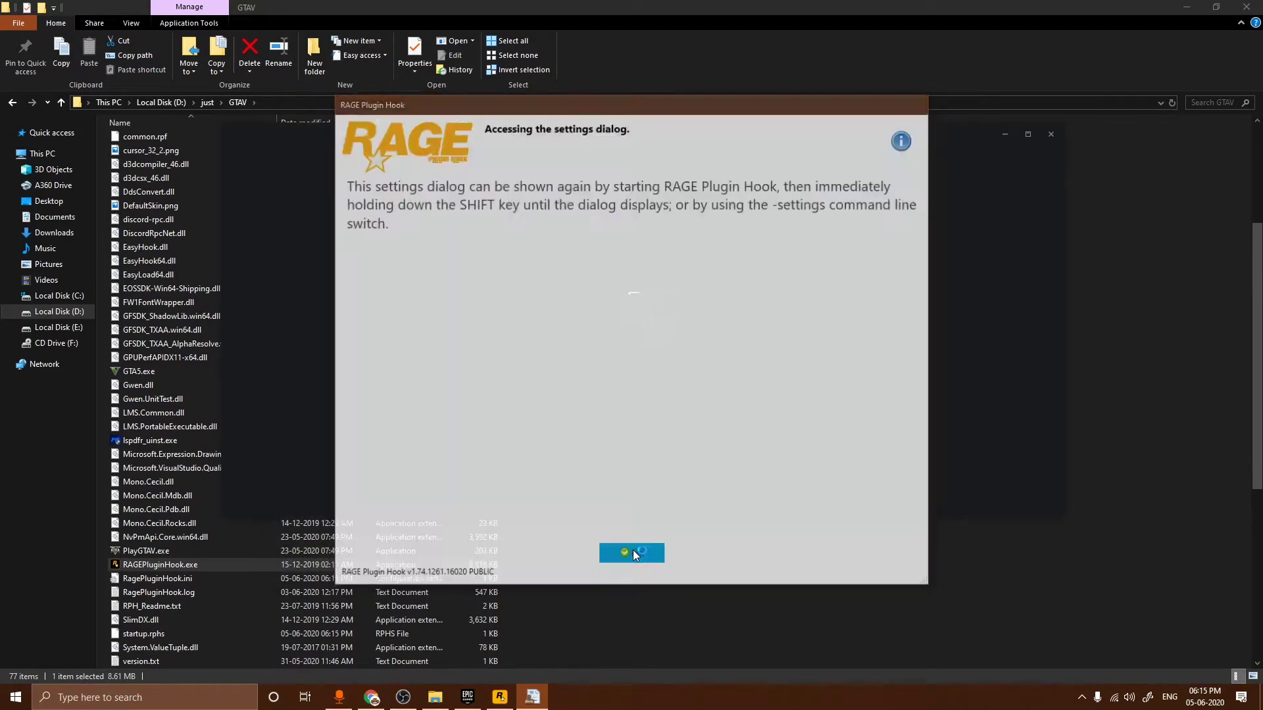
left_click(633, 554)
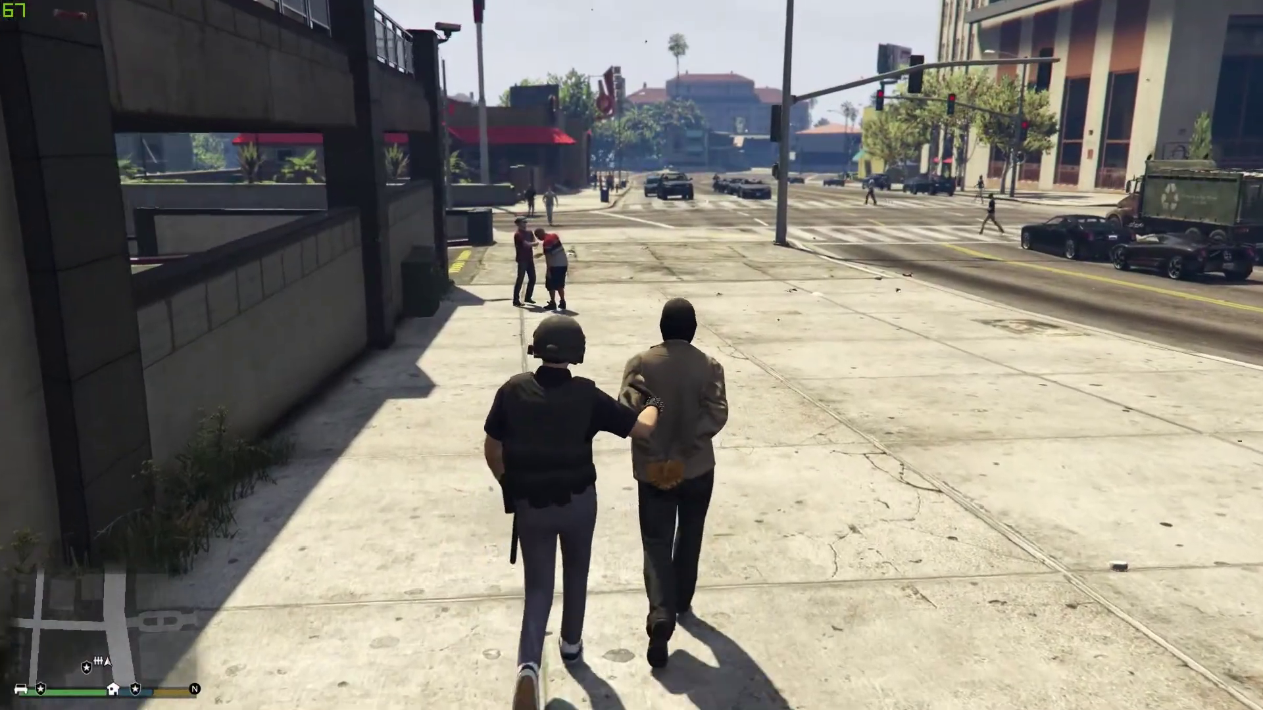
key("w")
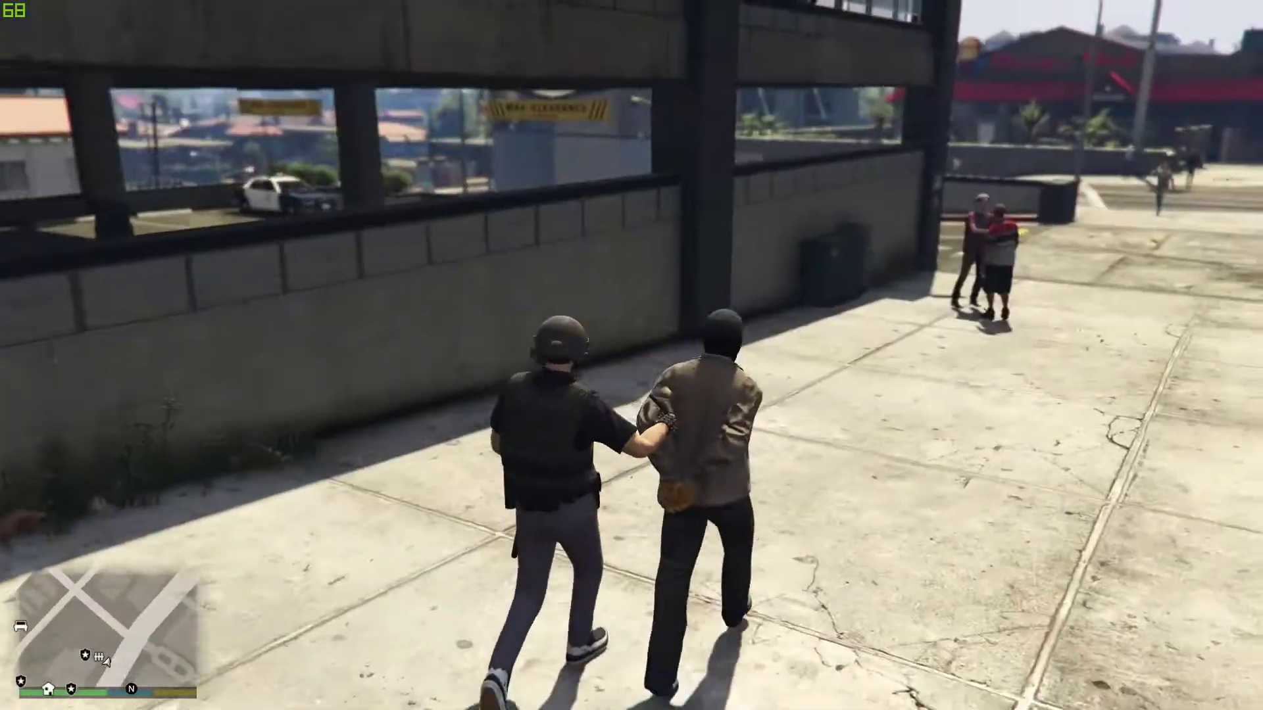